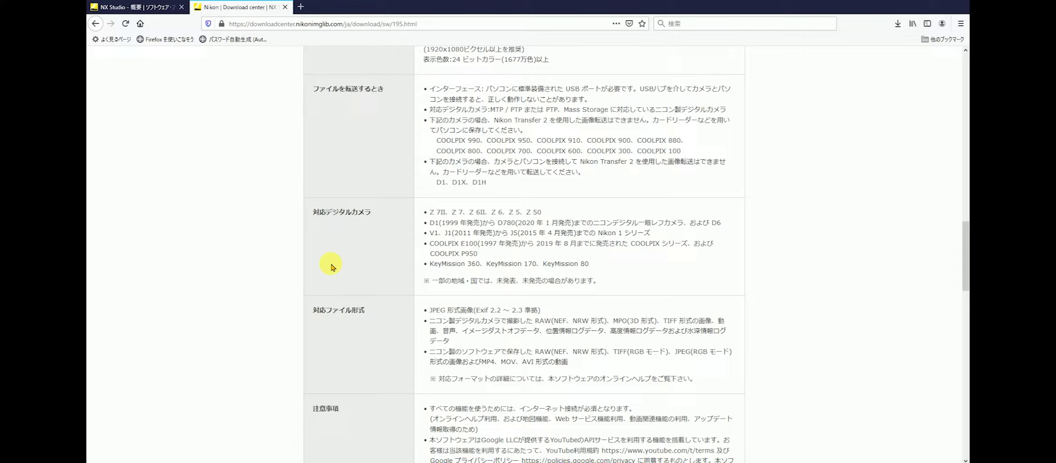
- Read the download page down to the installation instructions and launch NX Studio
scroll(331, 267, down, 7)
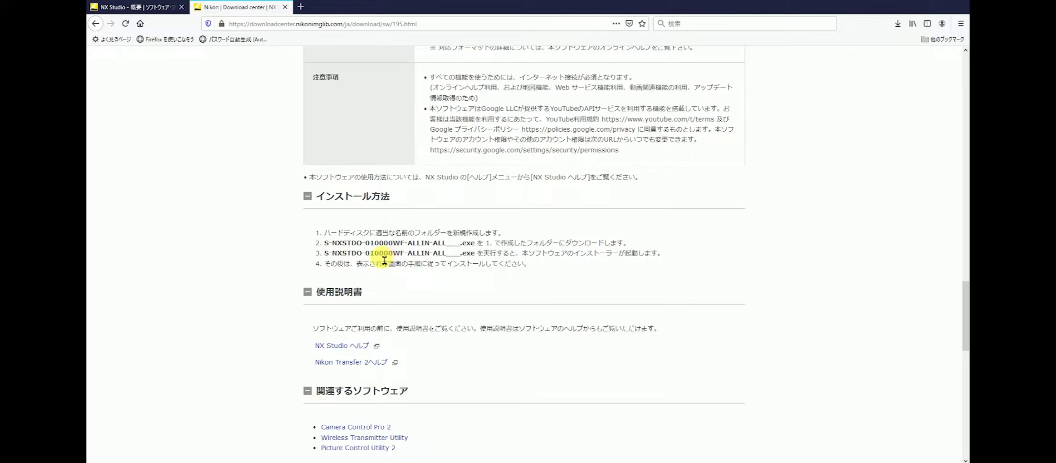
key(super)
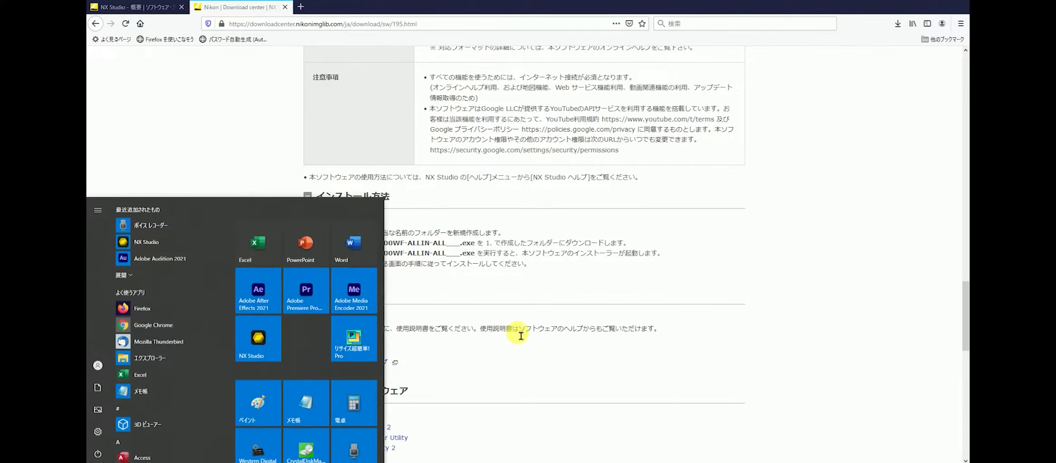
click(251, 358)
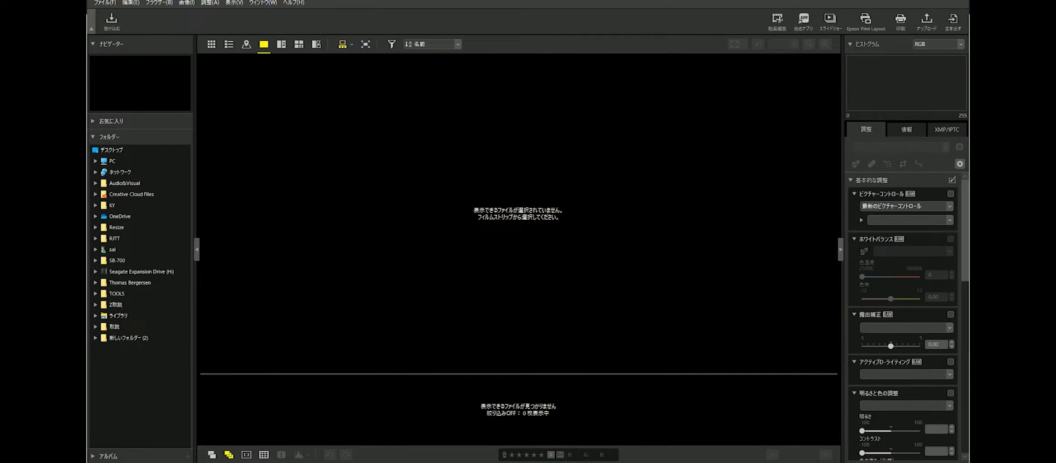
mouse_move(481, 462)
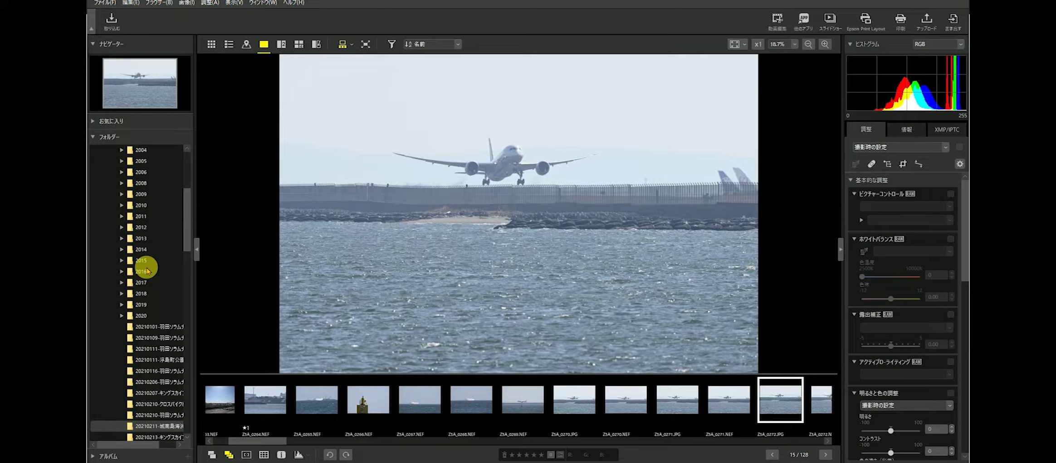
- Select the RAW photo Z5A_0269.NEF and look through its available Picture Control presets without changing the setting
click(951, 408)
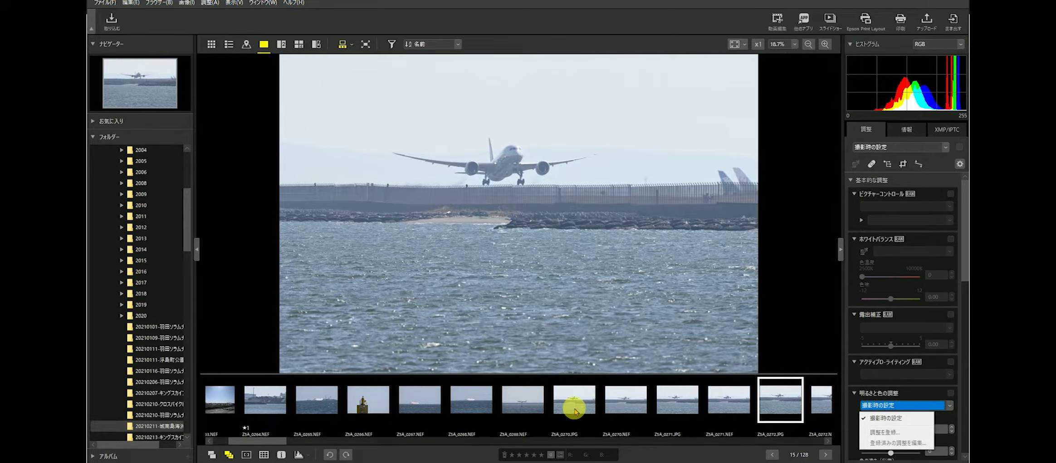
click(523, 403)
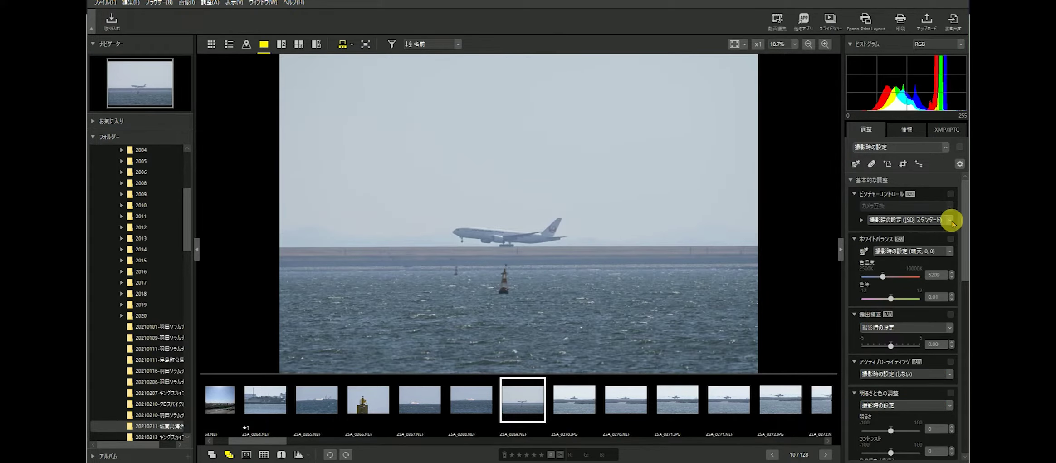
click(952, 220)
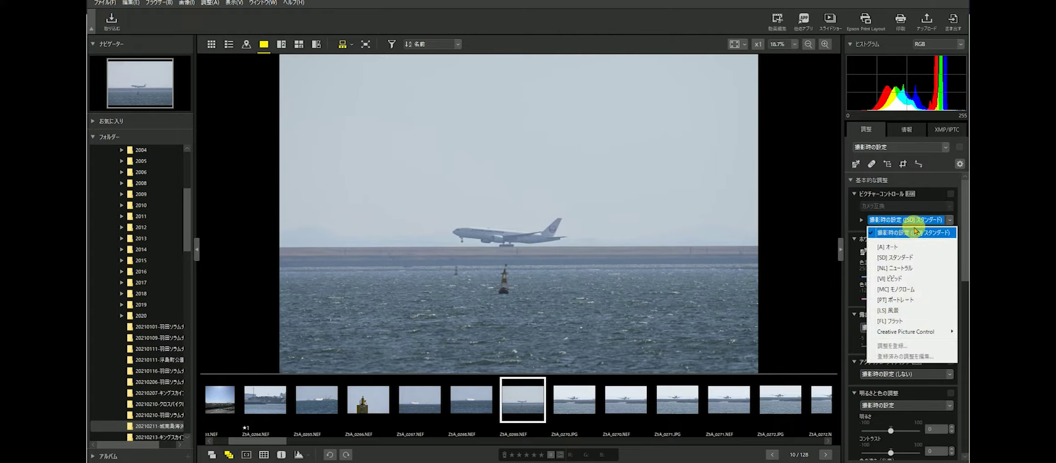
double_click(929, 222)
double_click(950, 221)
double_click(950, 221)
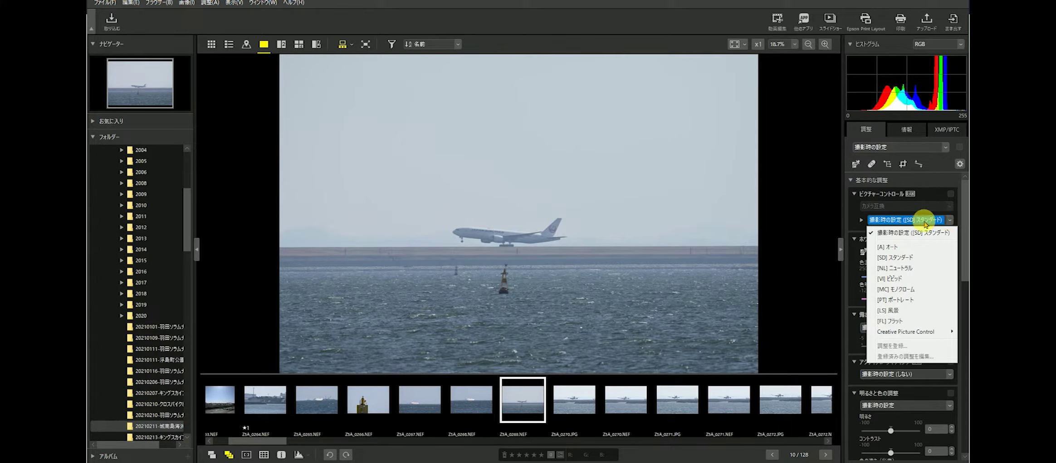
click(845, 226)
scroll(849, 224, down, 1)
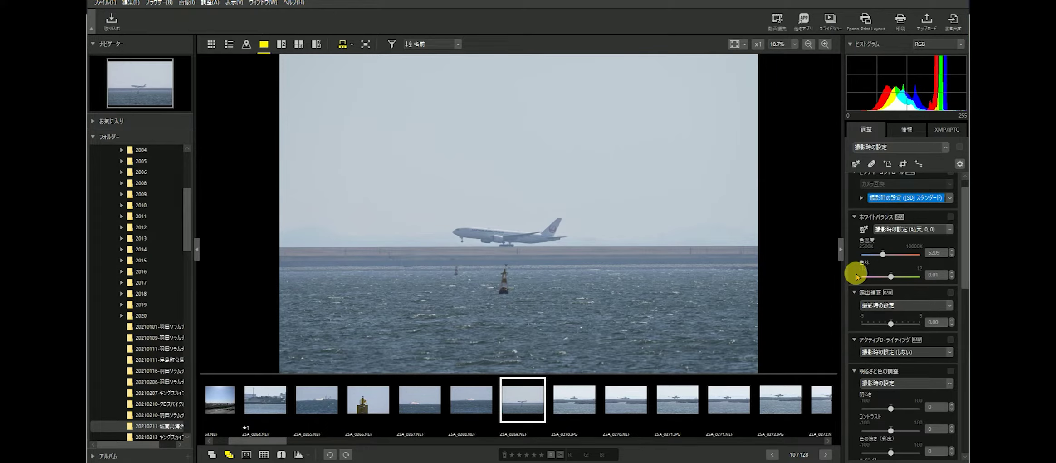
- Examine the aircraft in the displayed photo up close
click(503, 243)
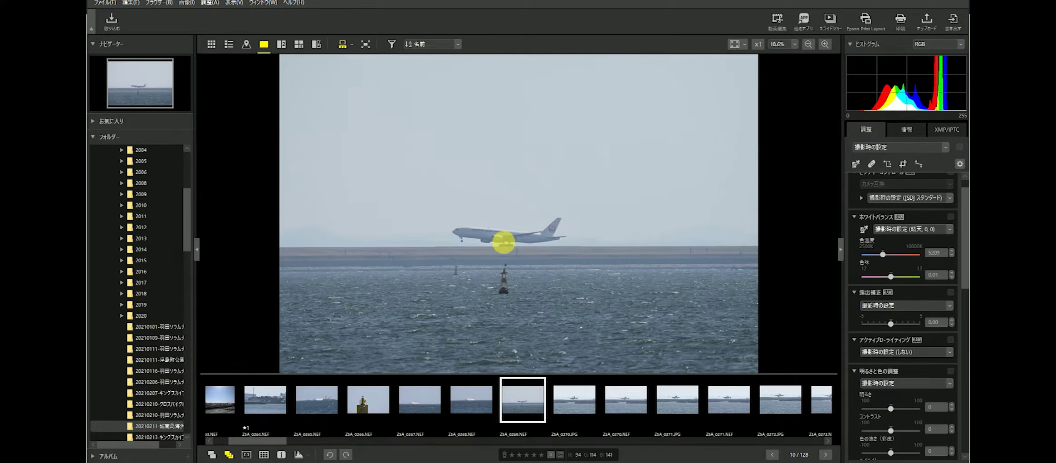
click(505, 244)
click(530, 245)
drag(530, 245, 530, 245)
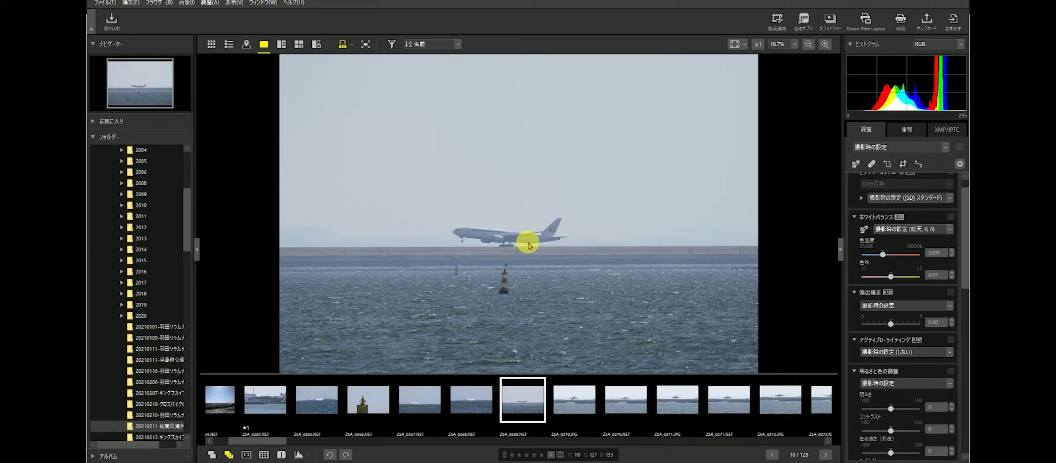
- Browse the folder as a thumbnail grid and as a list, and reopen Z5A_0269.NEF in the single-image view
click(212, 45)
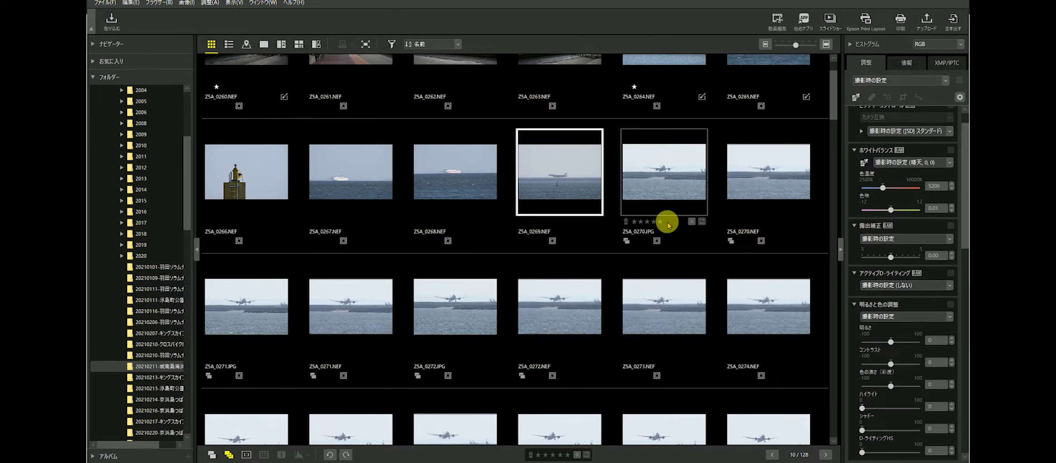
scroll(671, 225, down, 5)
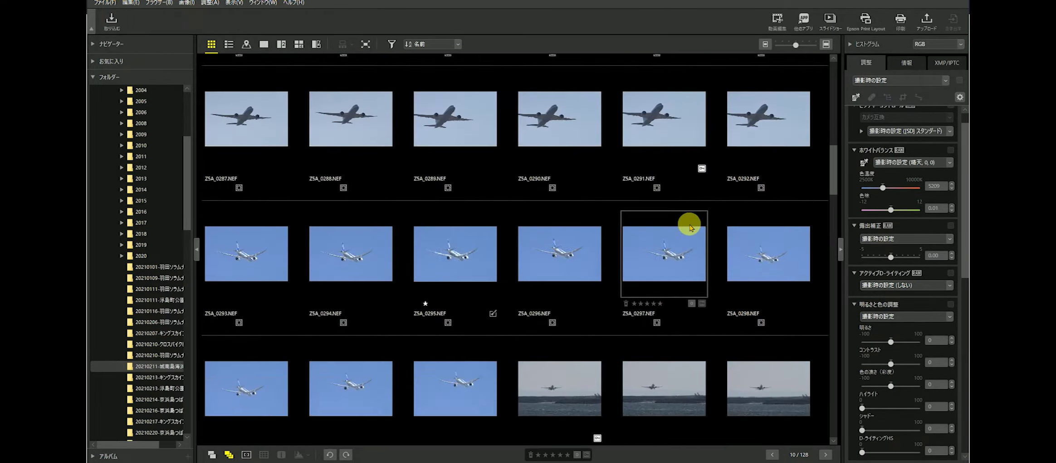
scroll(689, 225, down, 3)
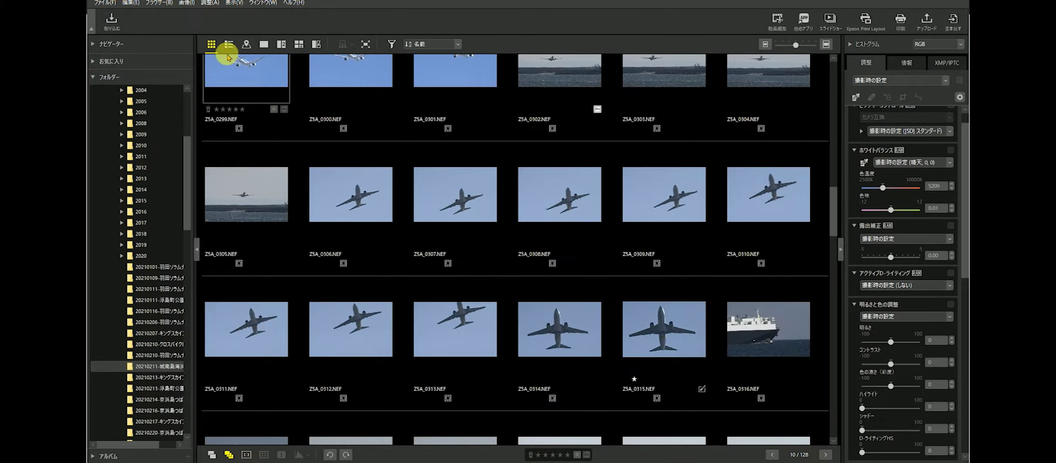
click(227, 44)
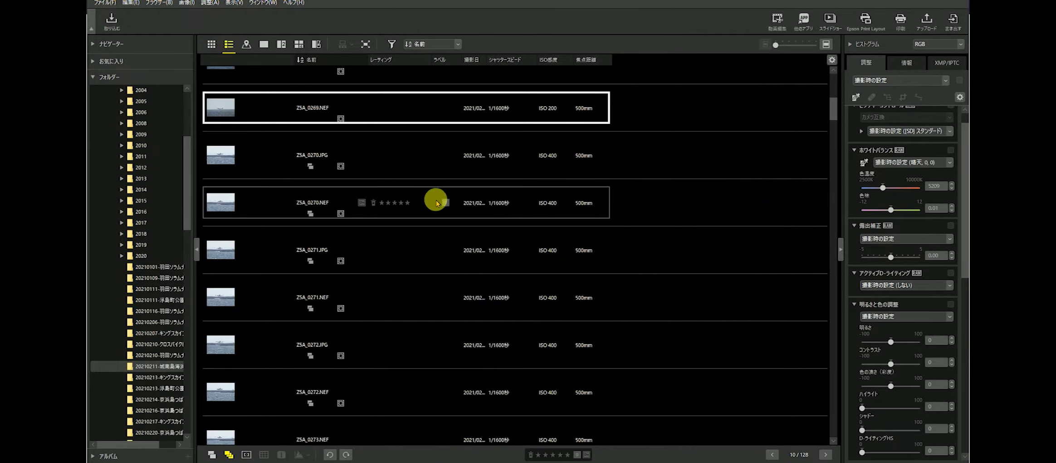
scroll(432, 250, up, 1)
double_click(432, 250)
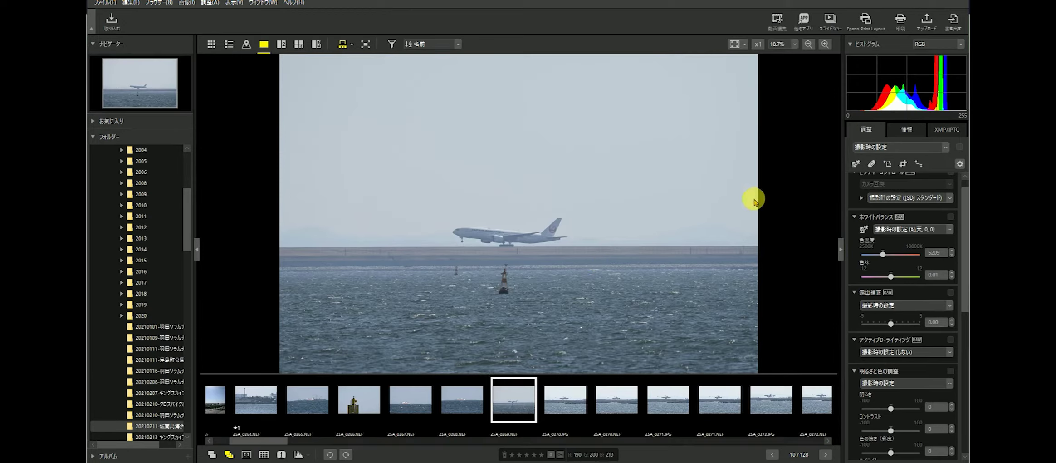
- Step through the folder's photos one by one from Z5A_0270.JPG to Z5A_0287.NEF
click(577, 395)
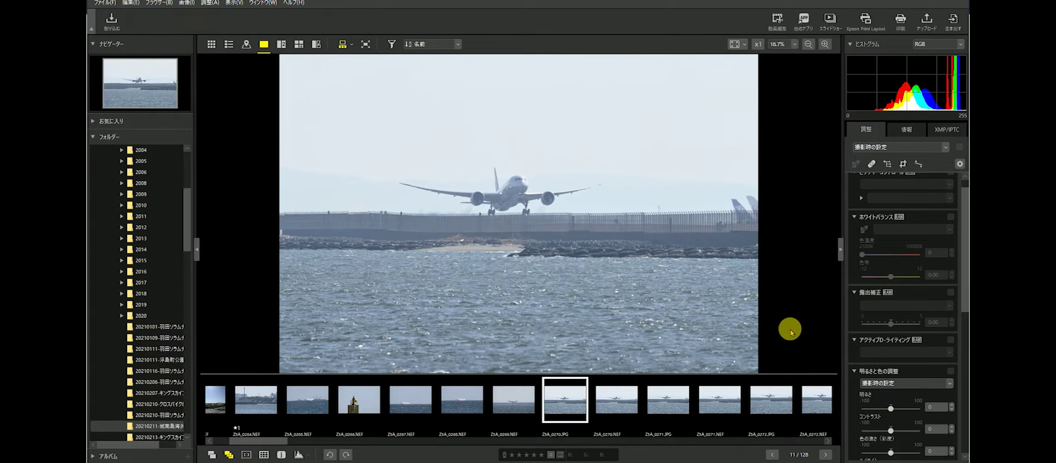
scroll(790, 332, down, 3)
scroll(792, 332, up, 3)
scroll(792, 332, down, 6)
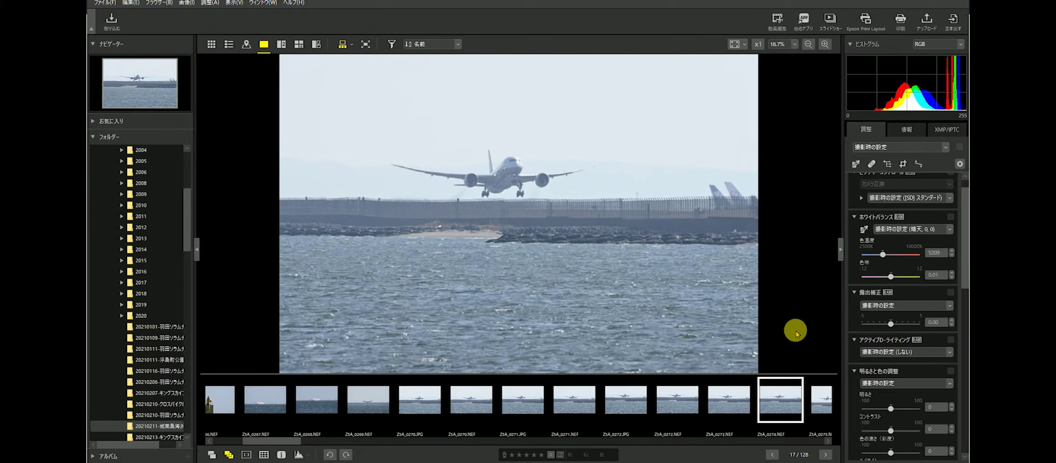
scroll(795, 333, down, 7)
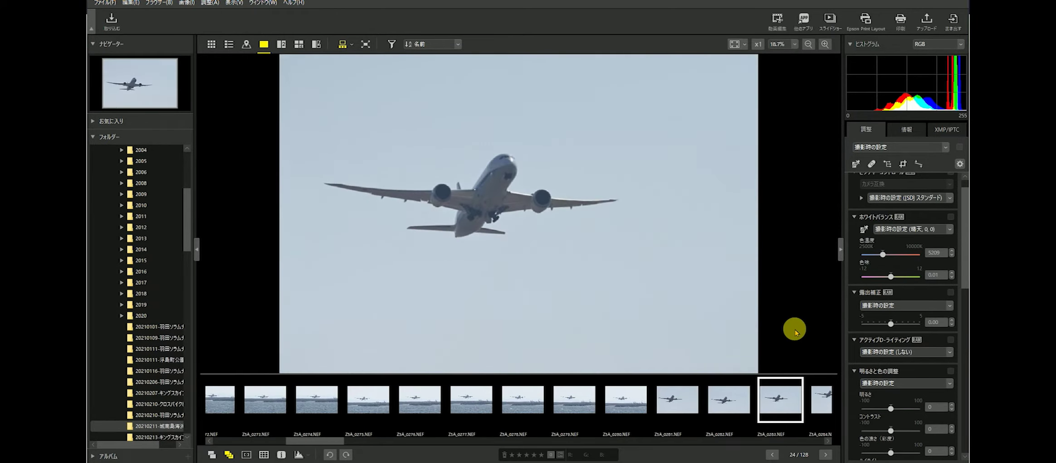
scroll(796, 333, down, 6)
scroll(800, 334, down, 1)
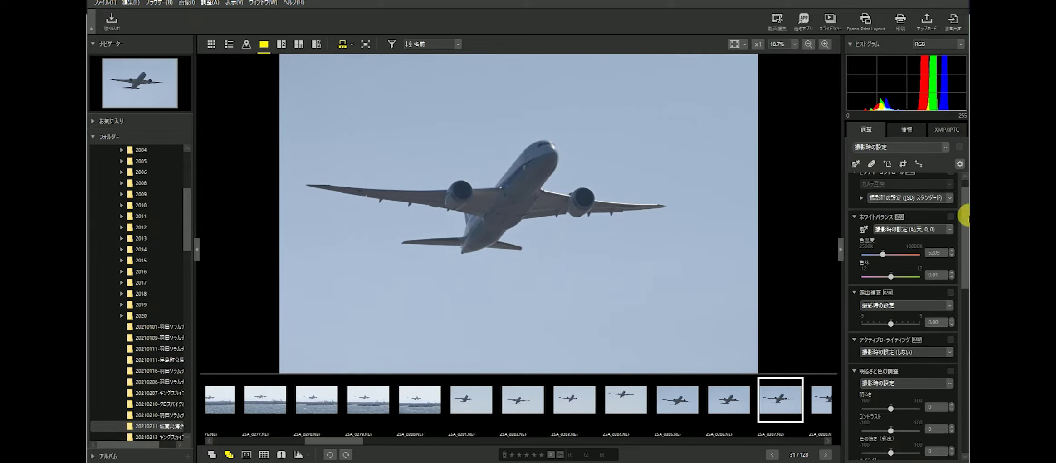
- Look at the settings of the retouch brush, color control point, crop and straighten tools in turn
drag(965, 212, 966, 203)
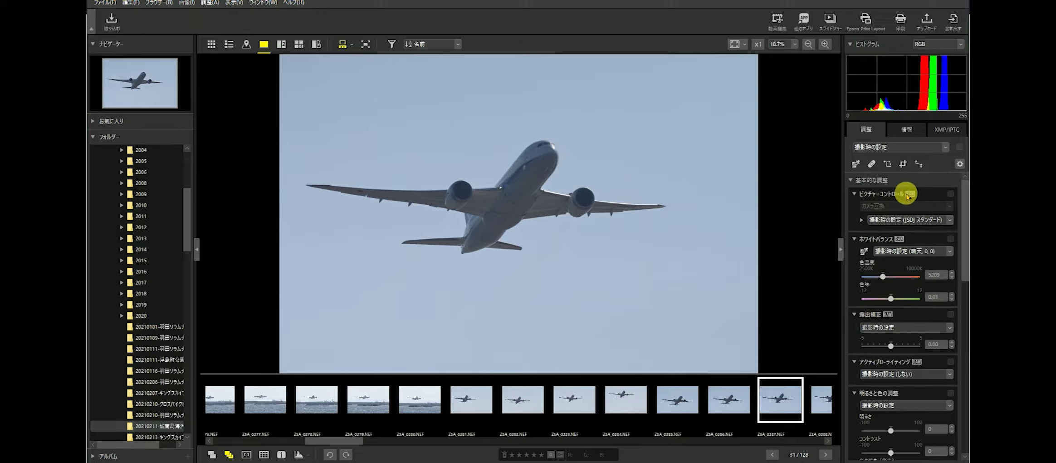
click(872, 163)
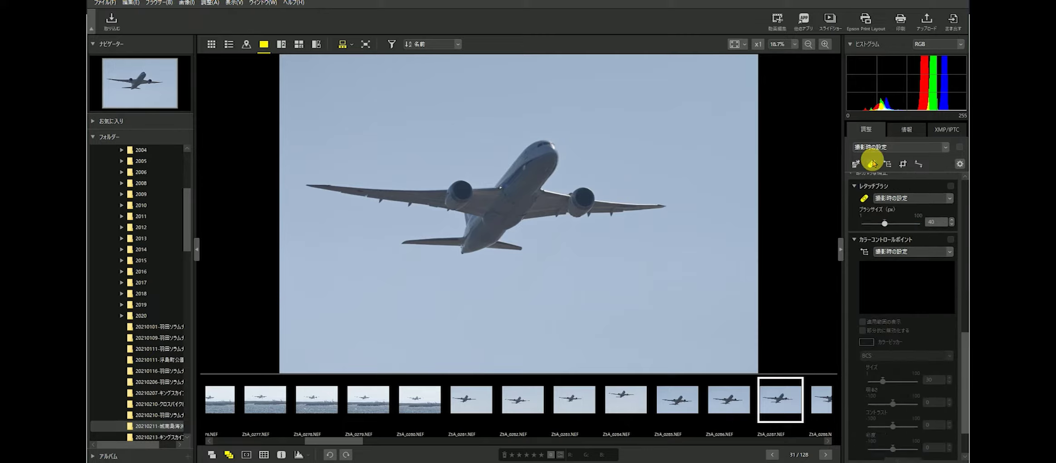
click(887, 165)
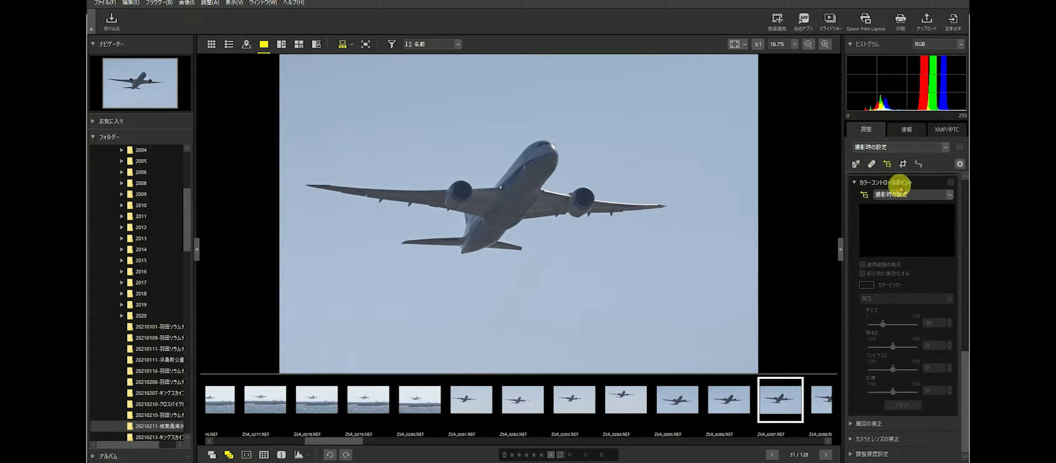
click(888, 165)
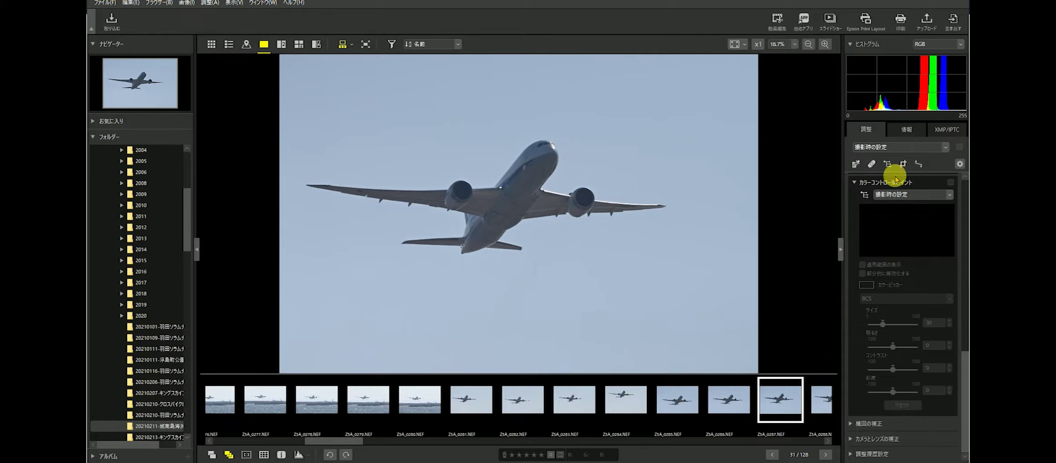
click(903, 165)
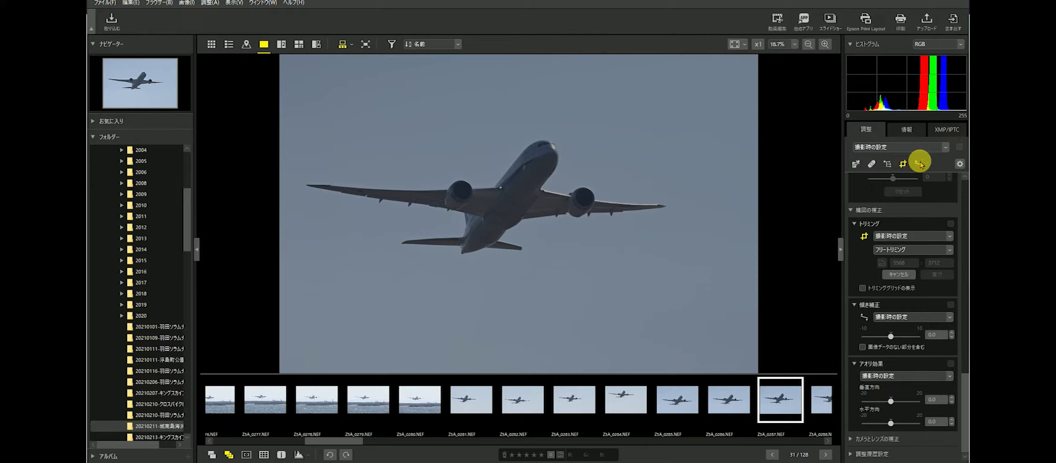
click(920, 163)
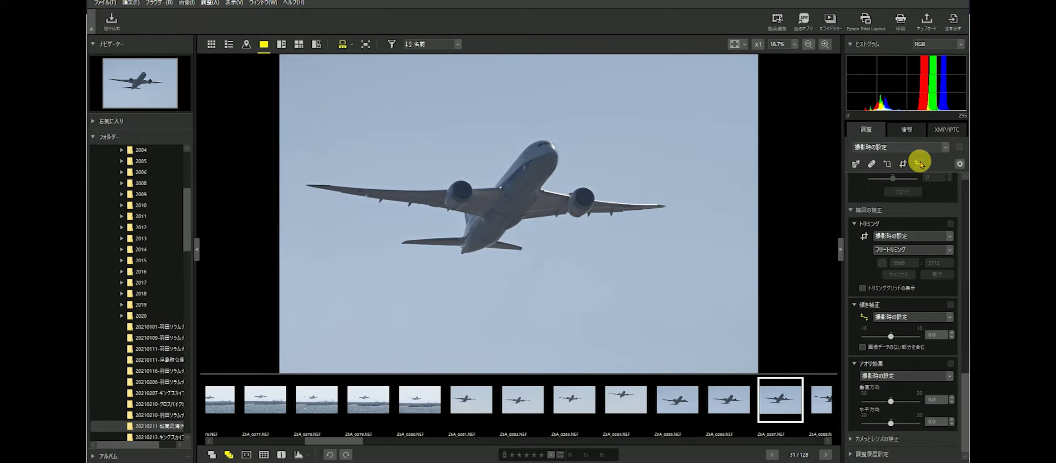
- Read the detailed file and shooting information of Z5A_0287.NEF and return to the compact camera-style summary
click(907, 128)
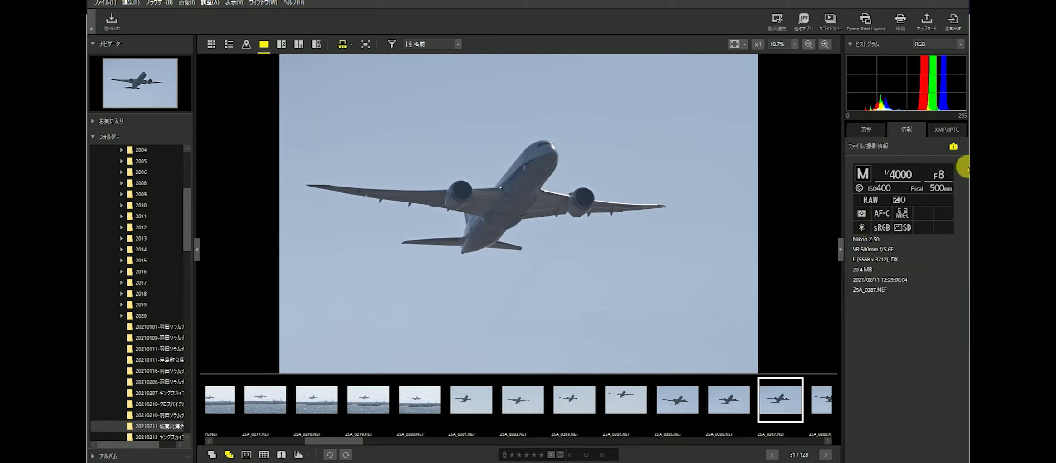
click(954, 148)
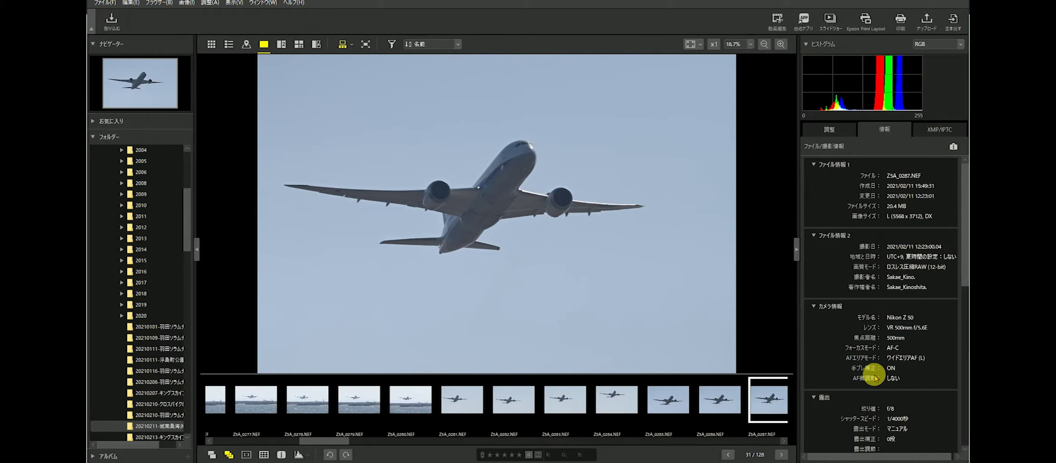
scroll(907, 343, down, 10)
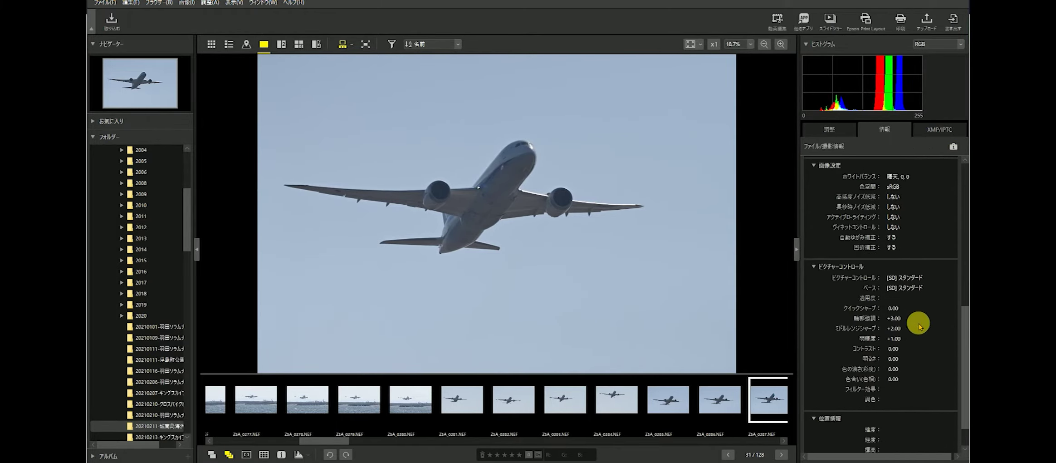
click(954, 147)
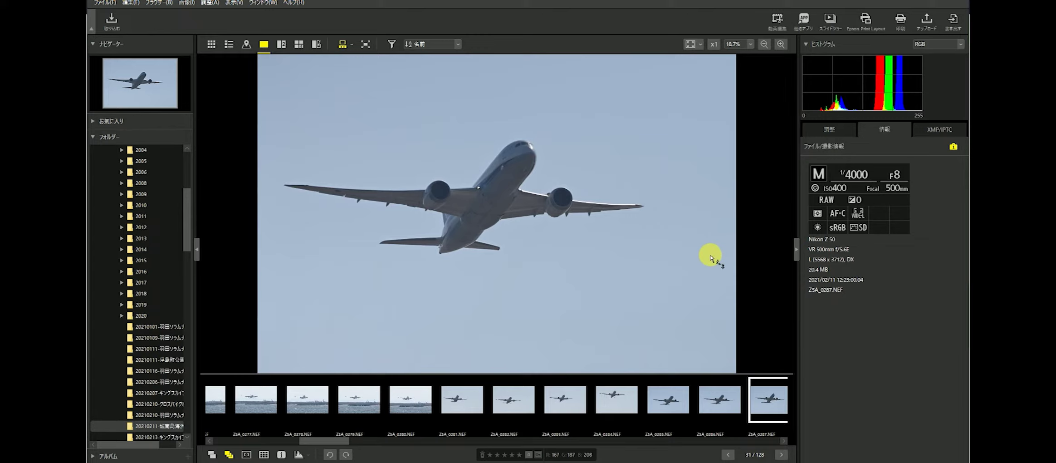
- Try star ratings on photo Z5A_0283.NEF and finish by giving it the trash mark
click(556, 396)
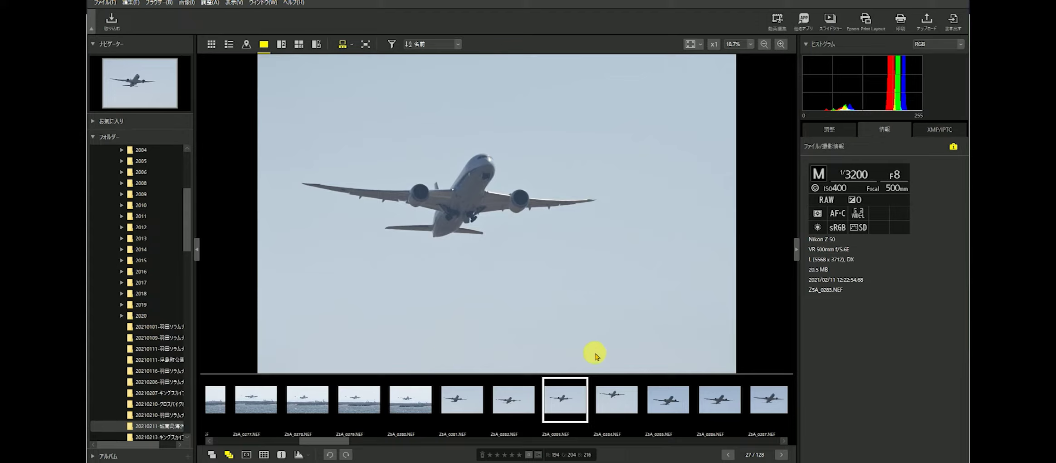
click(548, 429)
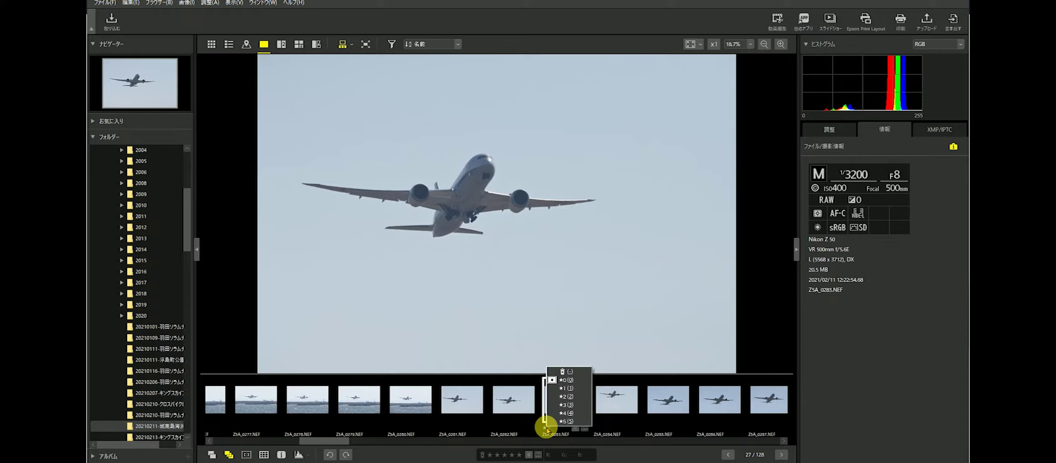
click(560, 388)
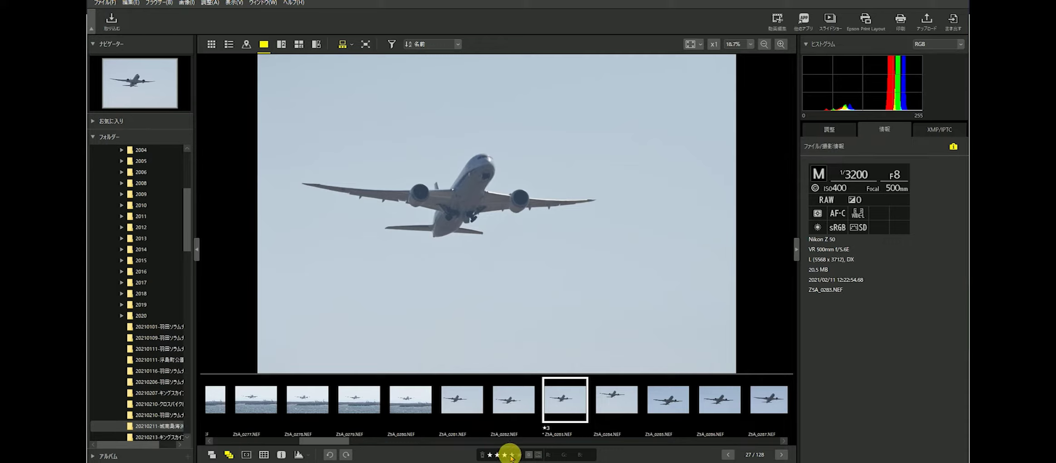
click(491, 455)
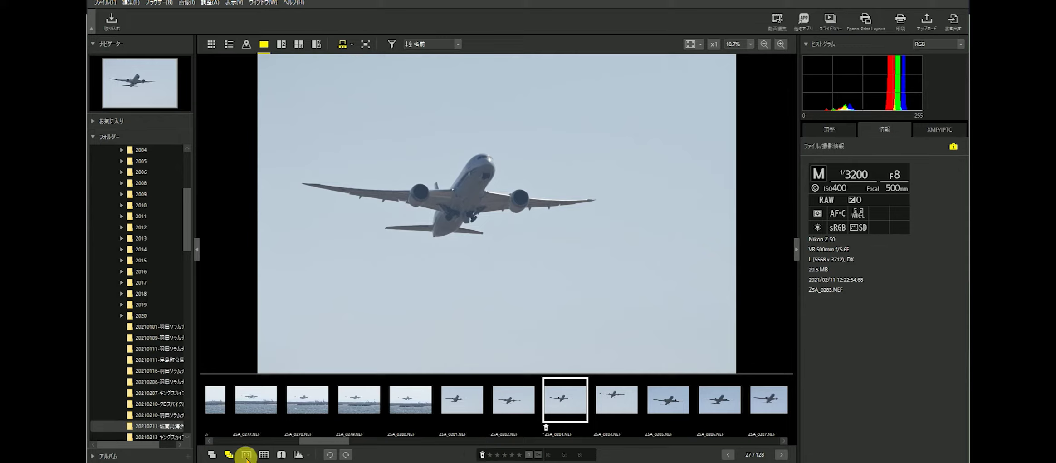
- Show the grid overlay on the displayed photo
click(264, 455)
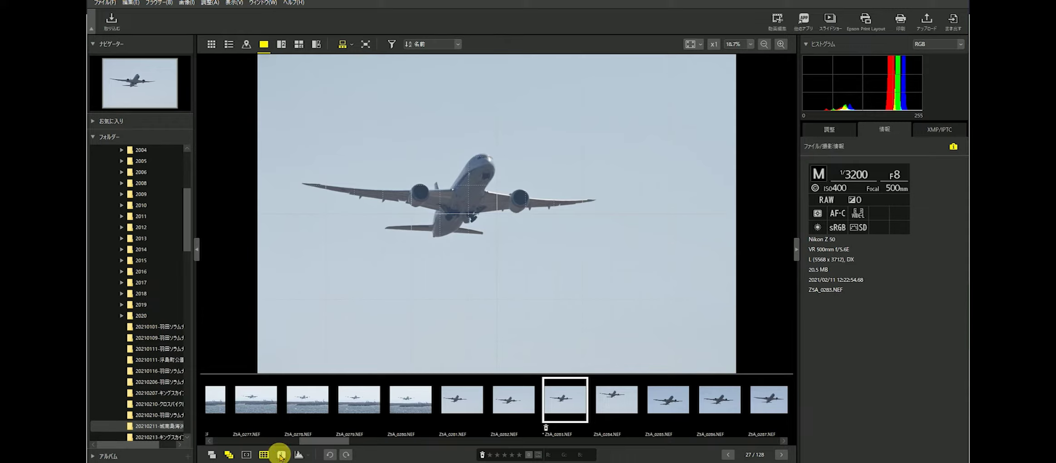
- Toggle the shooting information overlay and then the highlight and shadow clipping display on the photo, leaving both off
click(281, 454)
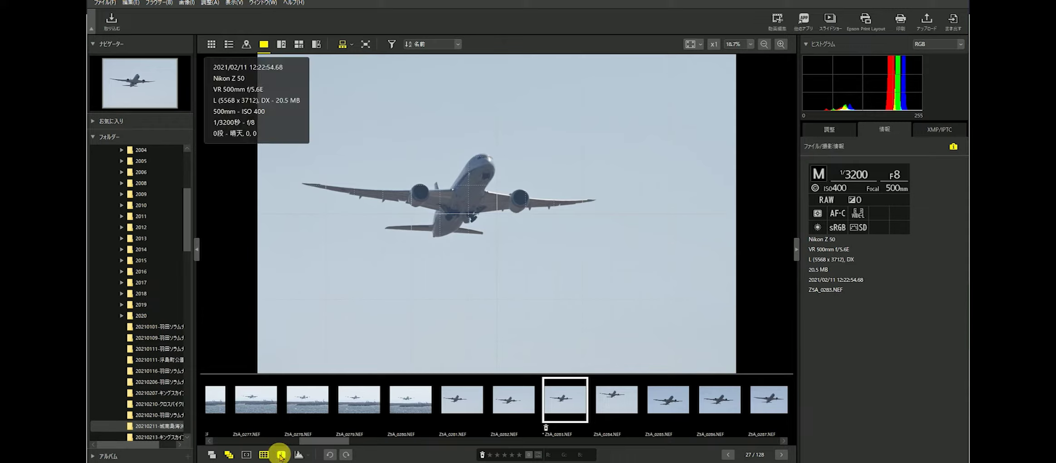
click(281, 455)
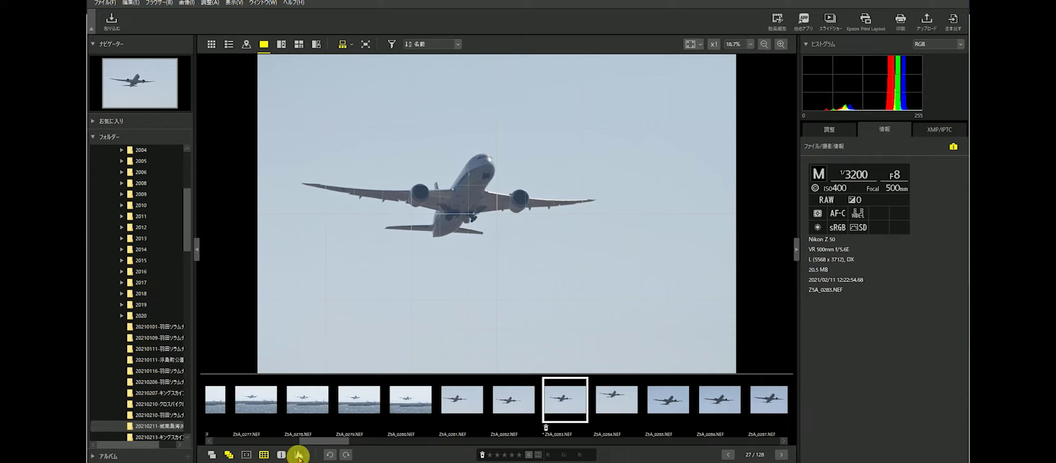
click(299, 455)
click(299, 455)
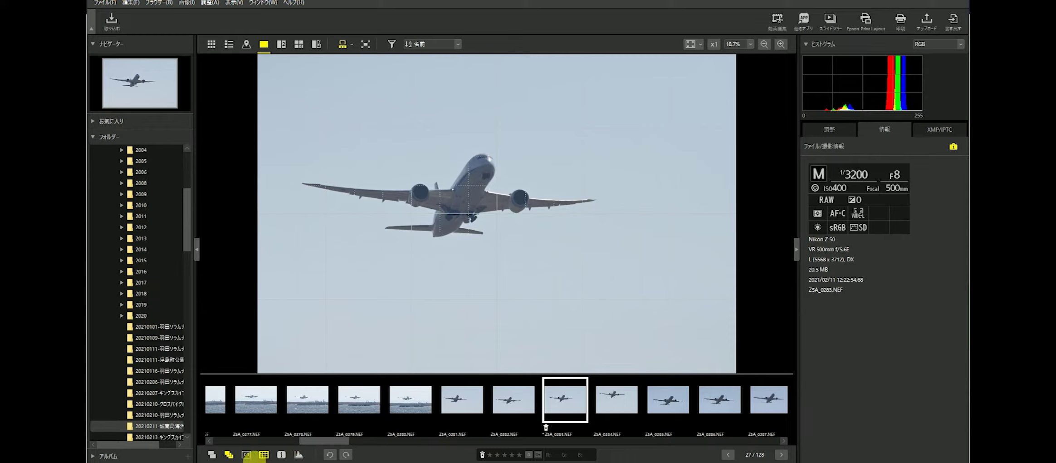
- Check the focus area frame on the displayed photo and Z5A_0280.NEF, leaving both the frame and the grid overlay hidden
click(245, 454)
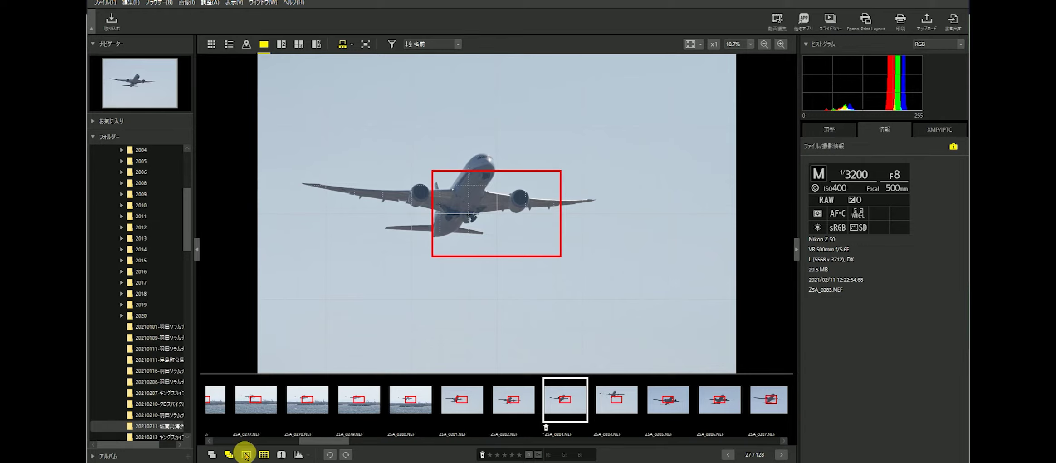
click(410, 400)
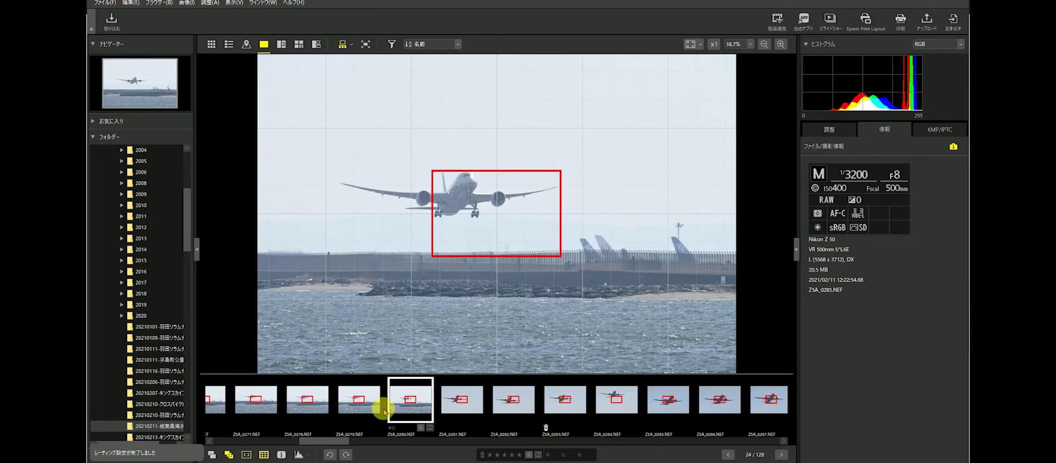
click(251, 454)
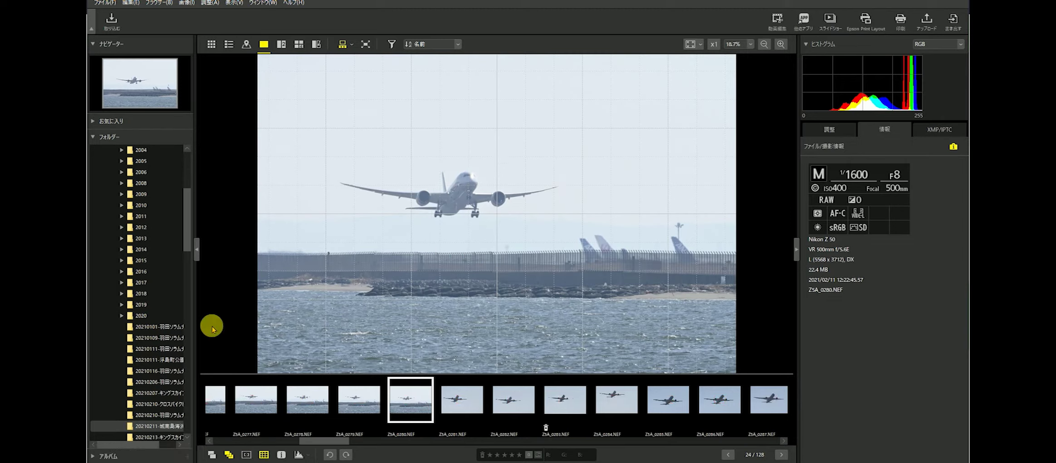
click(264, 454)
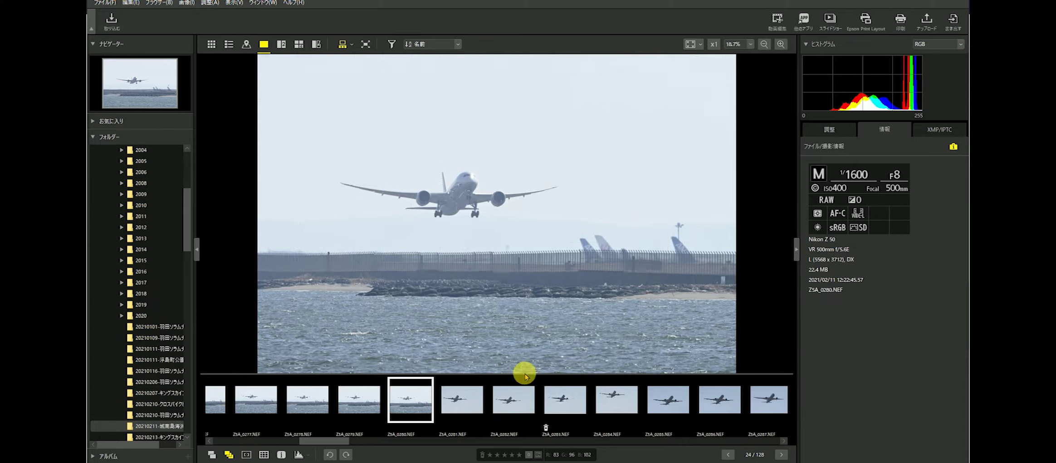
- Open photo Z5A_0290.NEF and check the aircraft fuselage at 100% magnification, returning to the full-image view
scroll(464, 394, down, 7)
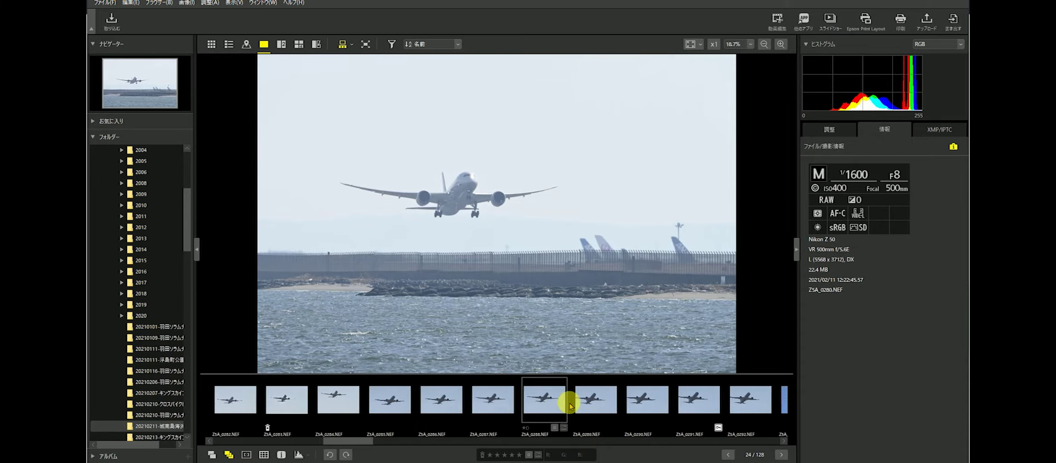
click(589, 405)
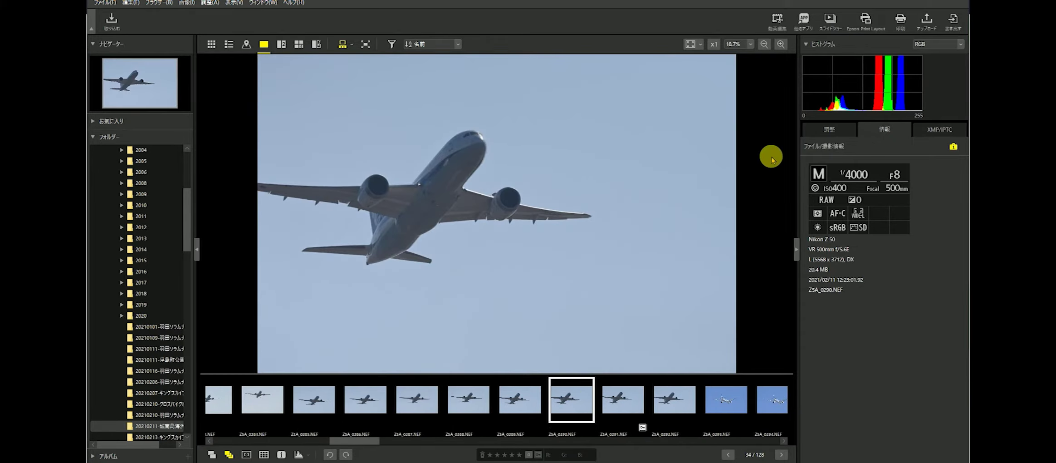
click(450, 170)
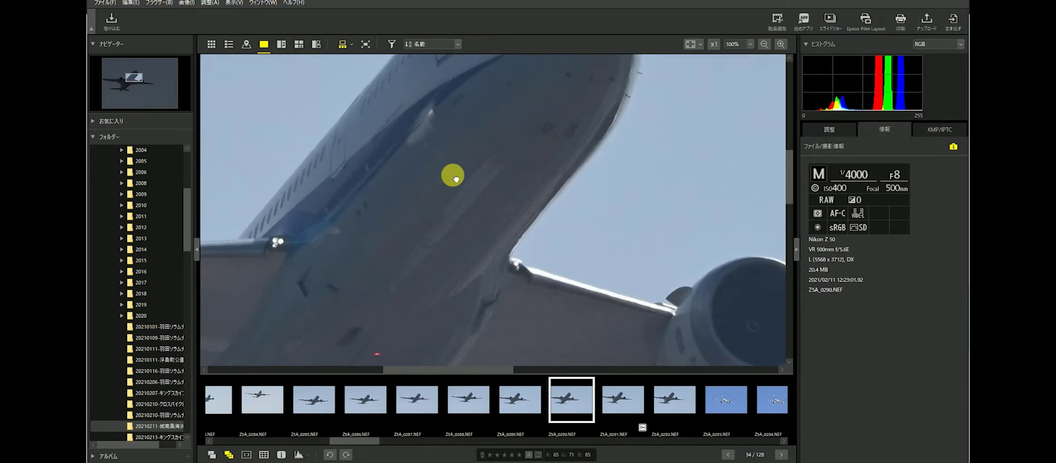
drag(450, 170, 449, 287)
click(448, 286)
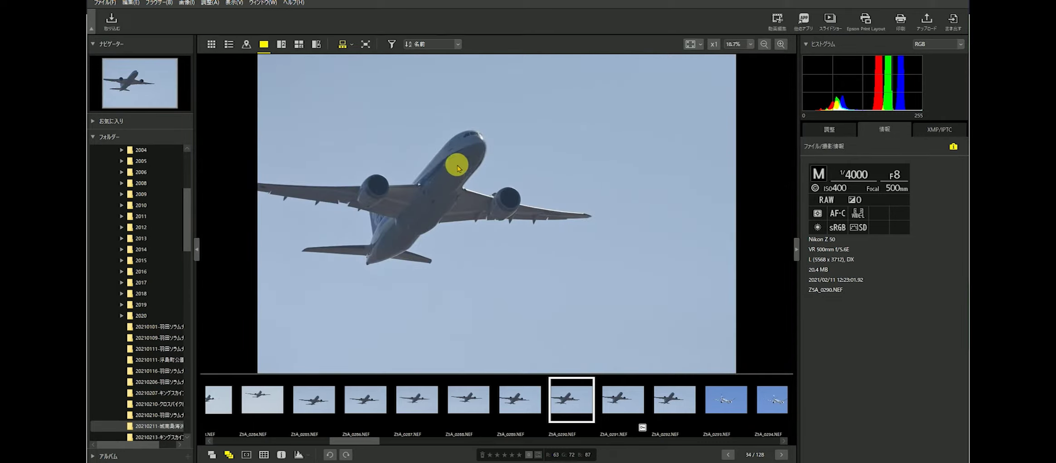
drag(456, 165, 481, 268)
click(480, 267)
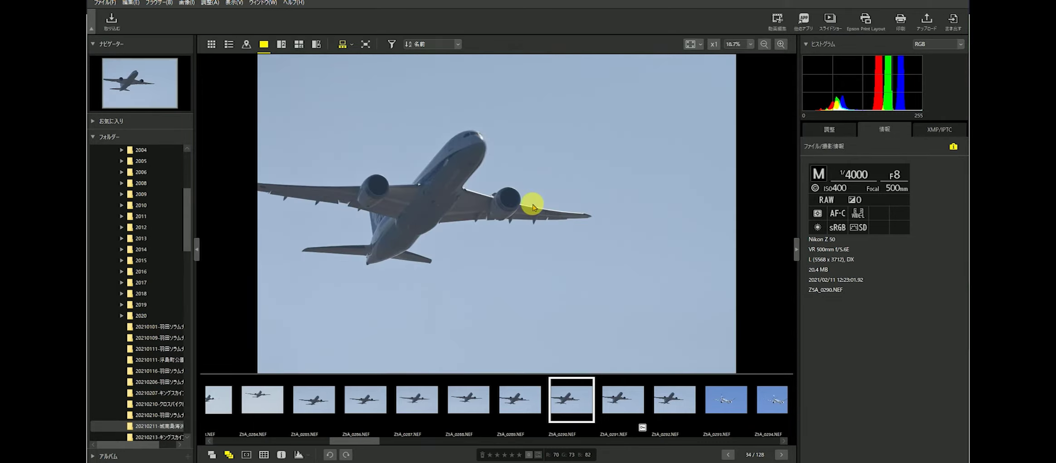
- Inspect the engine, wing and fuselage at 100% magnification by moving the navigator frame, and return to the full image
click(452, 178)
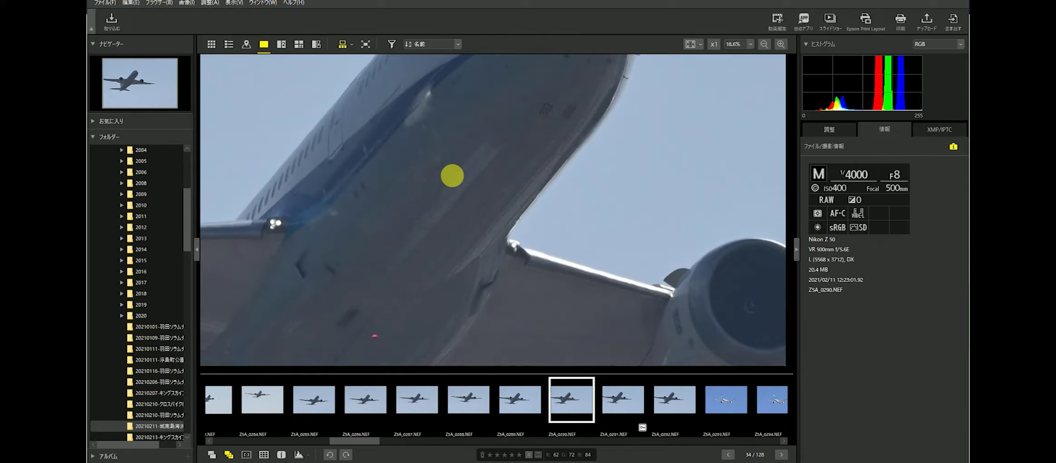
click(453, 178)
click(453, 178)
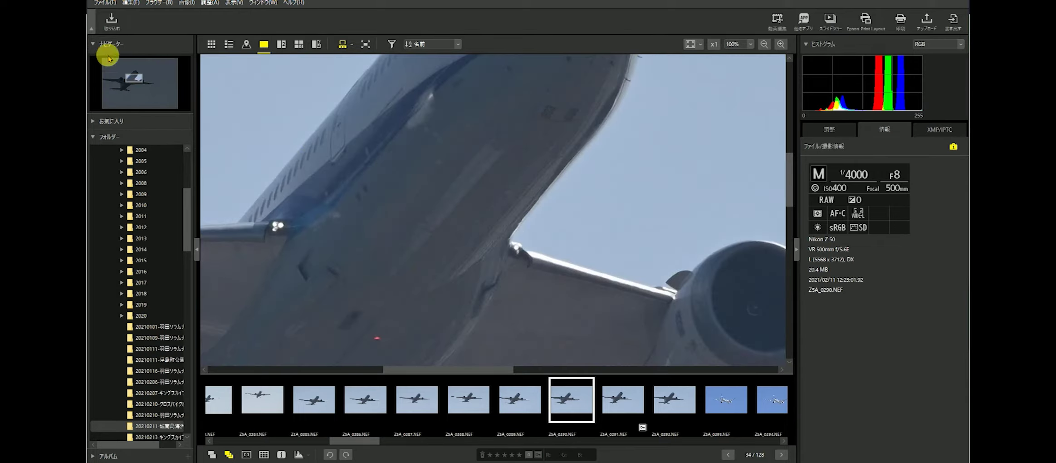
drag(458, 142, 408, 240)
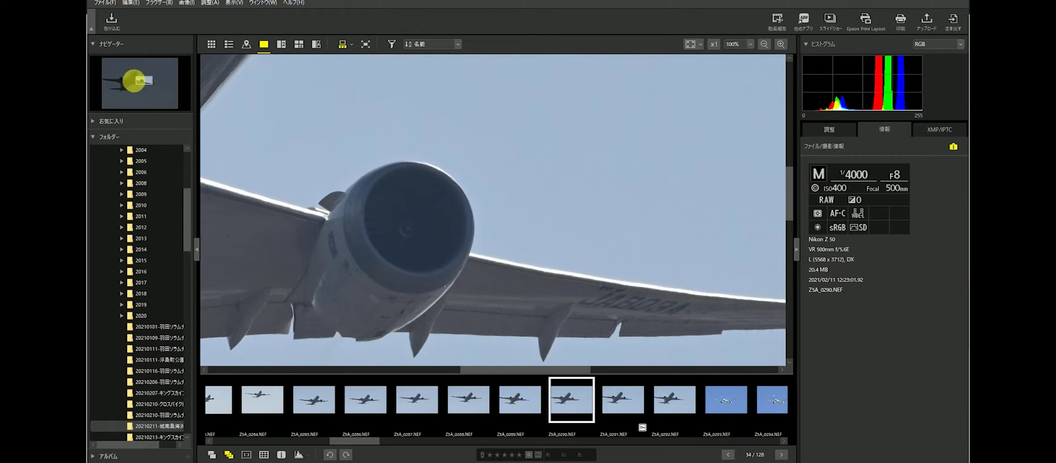
mouse_move(142, 82)
mouse_down()
mouse_move(119, 101)
mouse_move(106, 79)
mouse_move(123, 74)
mouse_move(108, 72)
mouse_move(135, 75)
mouse_move(143, 91)
mouse_move(128, 83)
mouse_up()
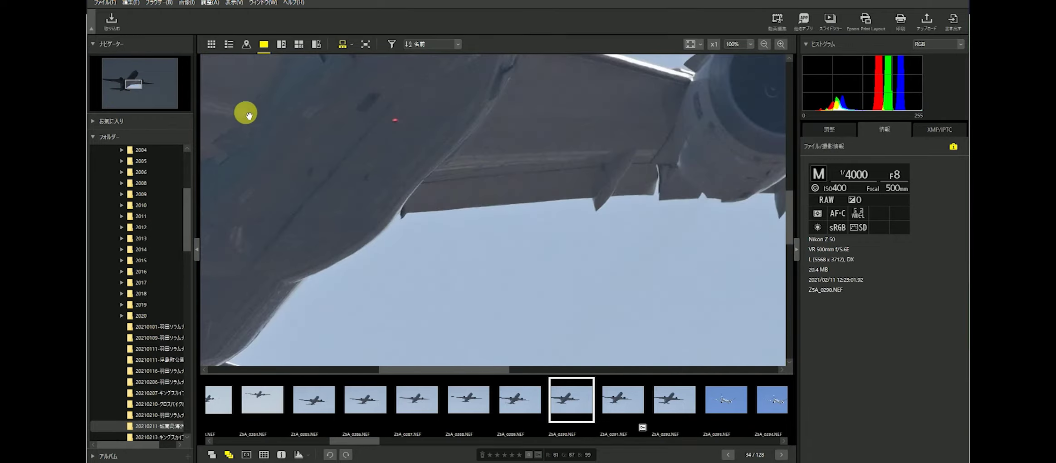
click(289, 123)
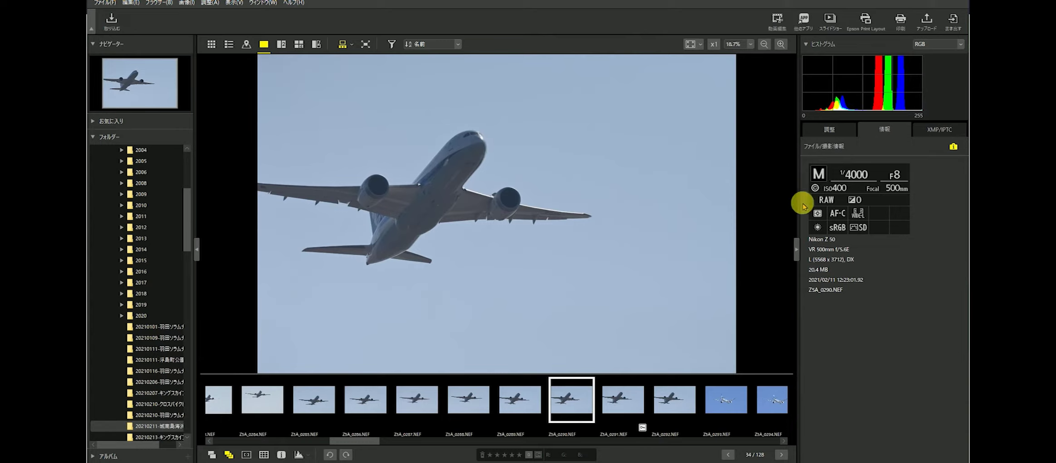
- Show the adjustment controls, send the photo to Epson Print Layout and set the top margin to 20.0 mm
click(839, 132)
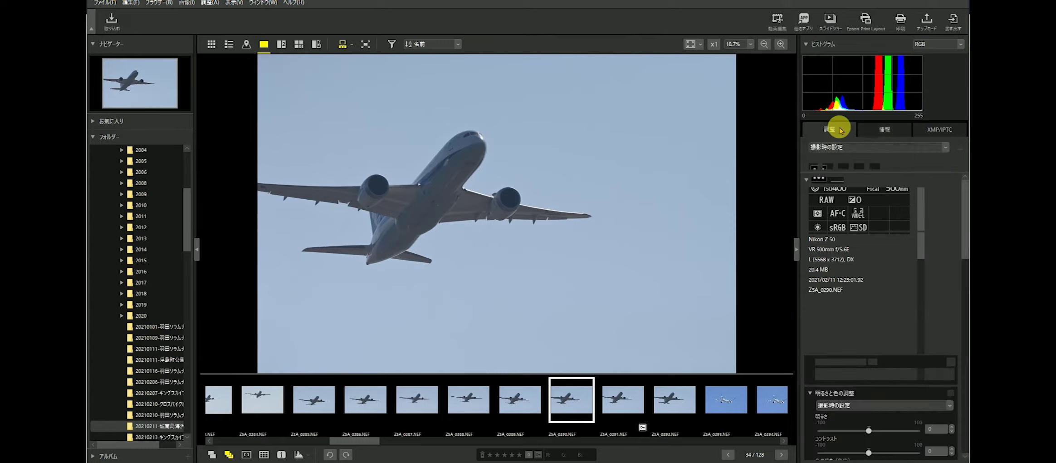
click(864, 21)
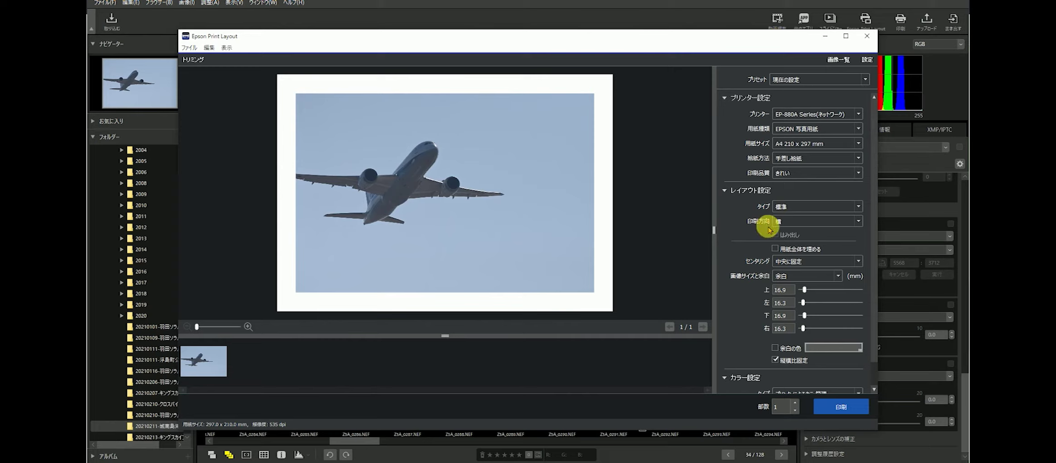
double_click(784, 290)
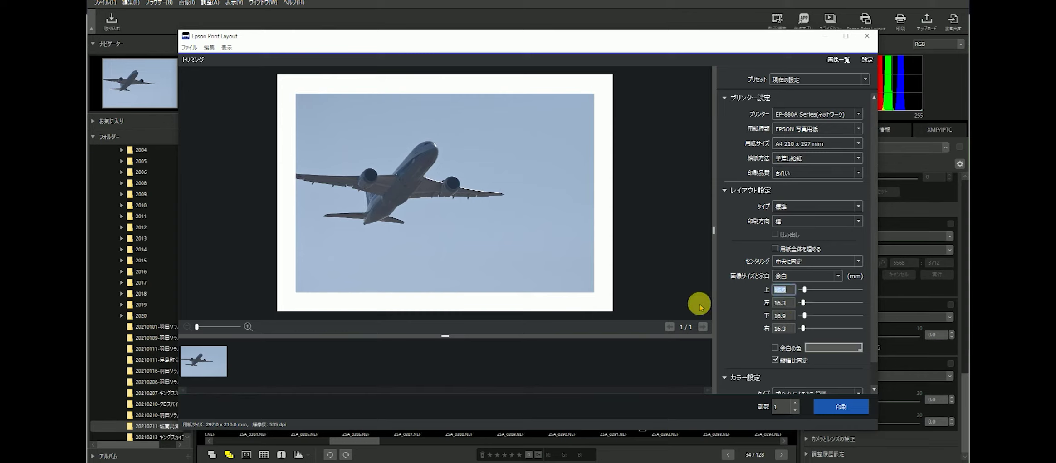
key(Return)
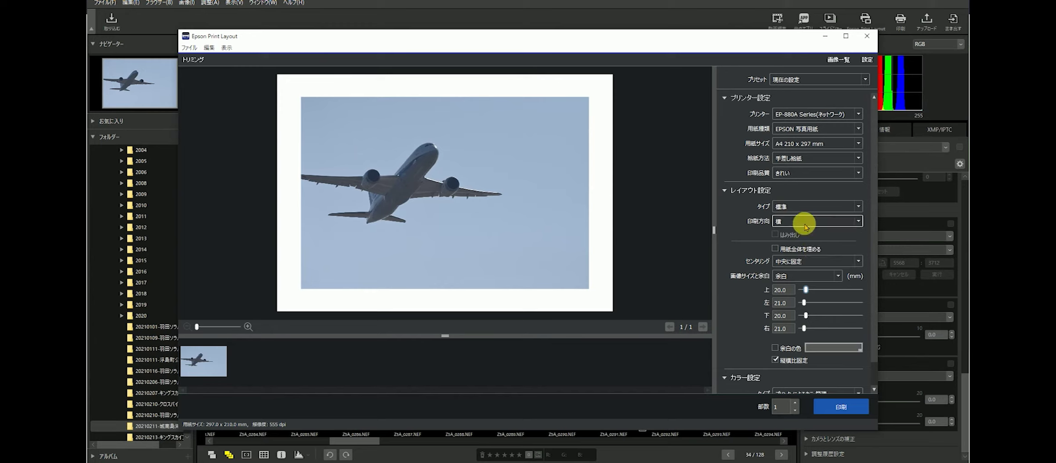
- Set the paper type to EPSON 写真用紙クリスピア with size A4 210 x 297 mm, and close the print layout without printing
click(803, 128)
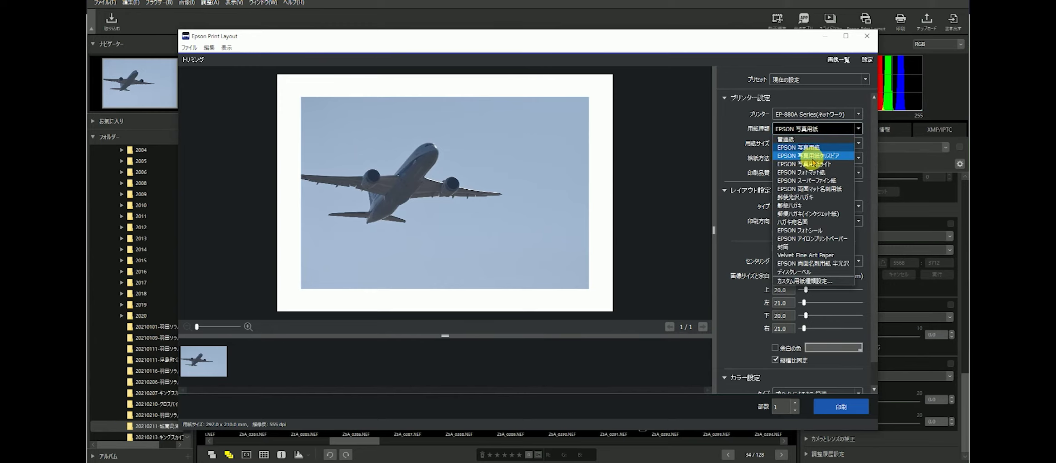
click(813, 157)
click(808, 144)
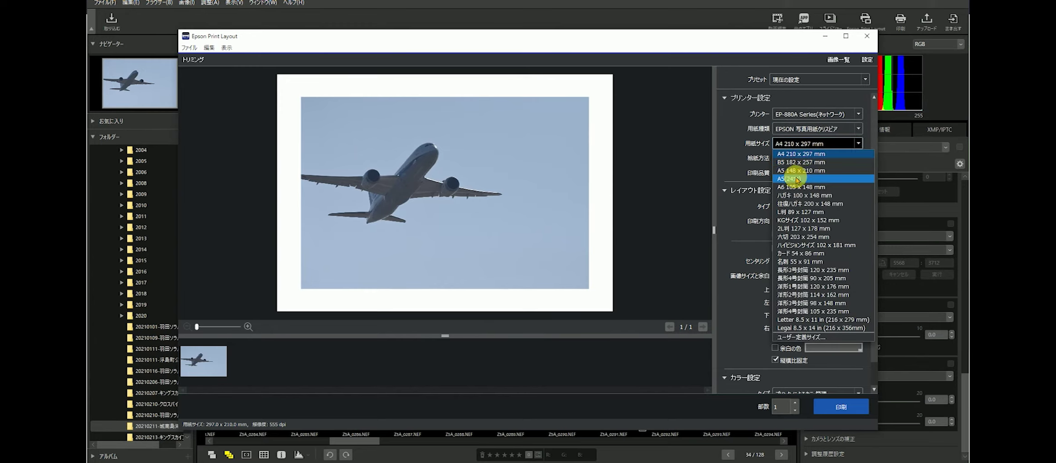
click(797, 152)
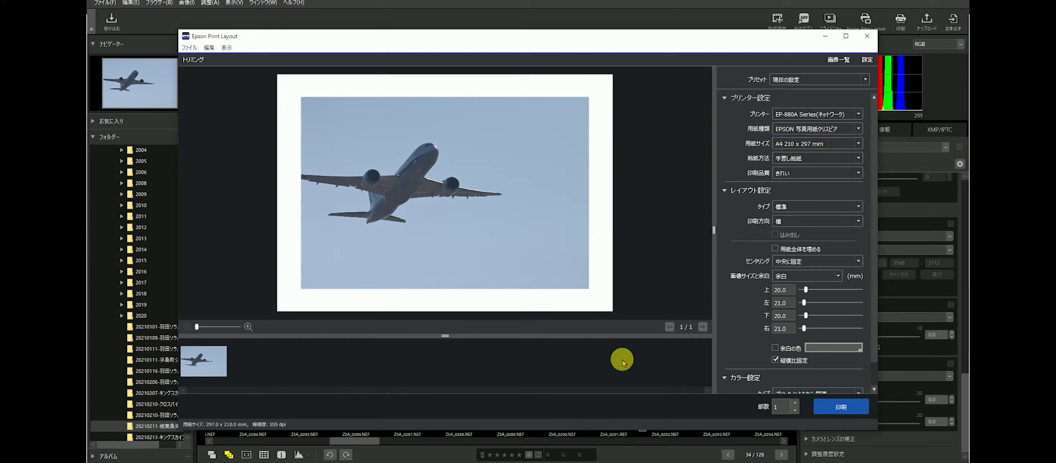
click(868, 39)
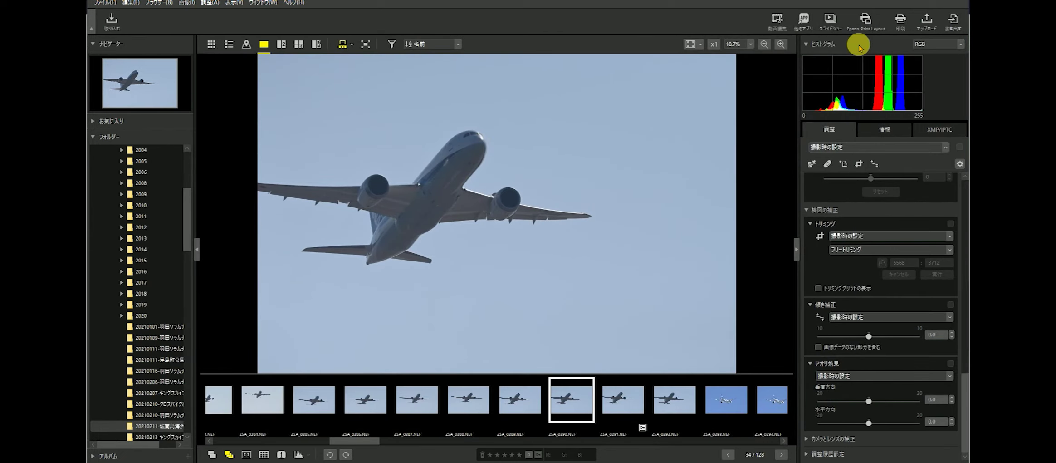
- Preview a full-page print on 2L判 127 x 178 mm paper in landscape orientation, and leave without printing
click(900, 20)
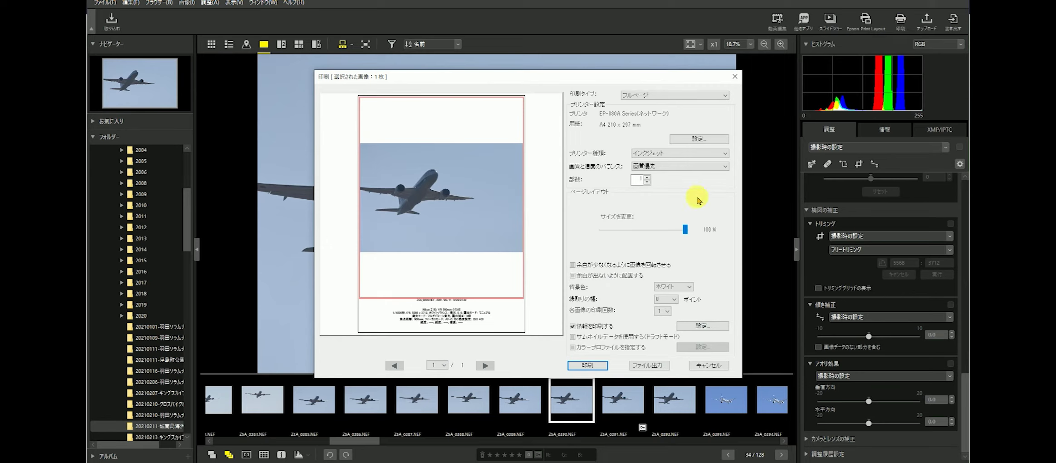
click(692, 142)
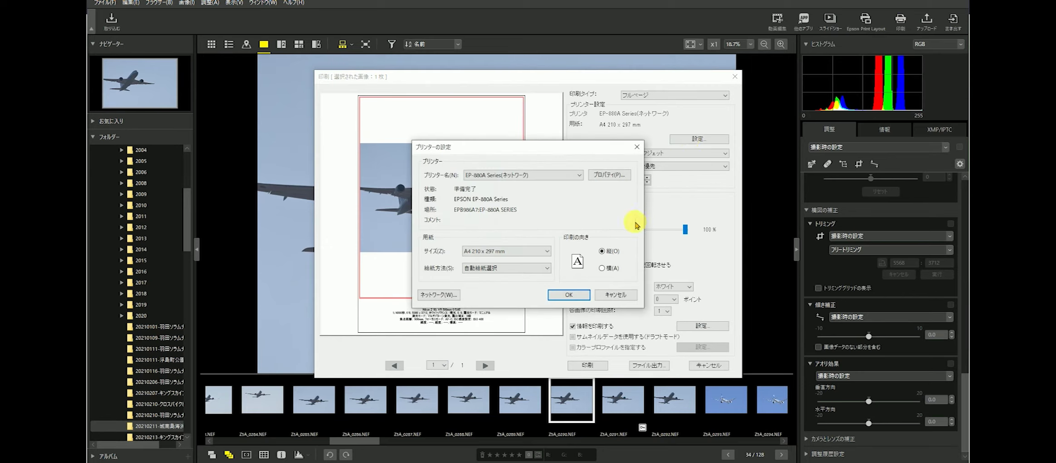
click(522, 252)
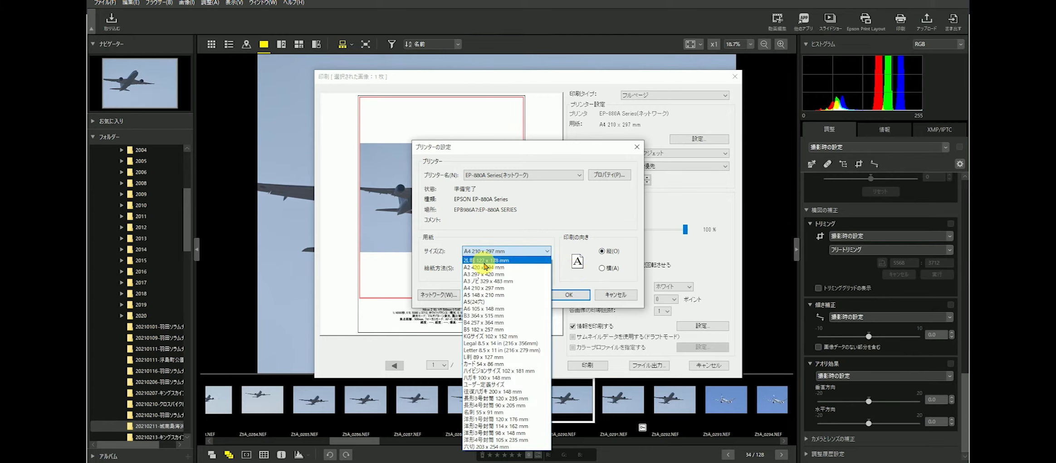
click(493, 261)
click(602, 268)
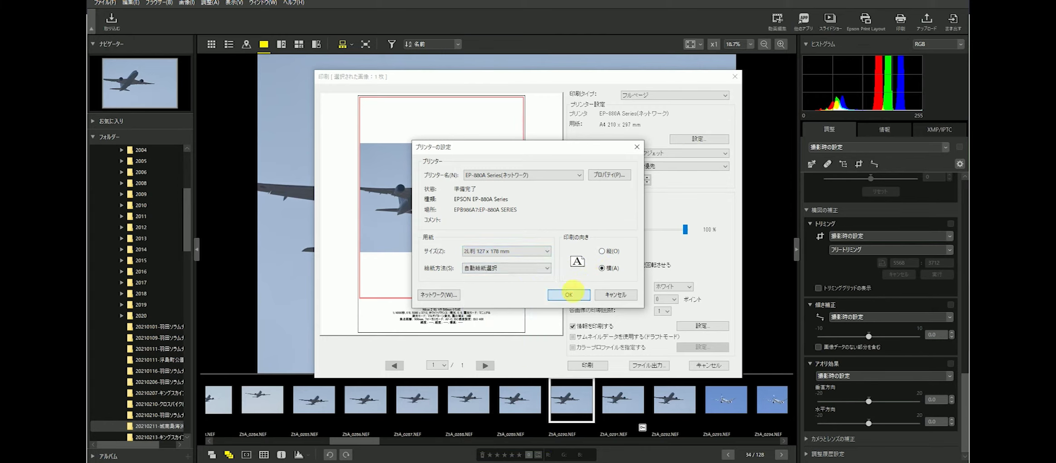
click(577, 292)
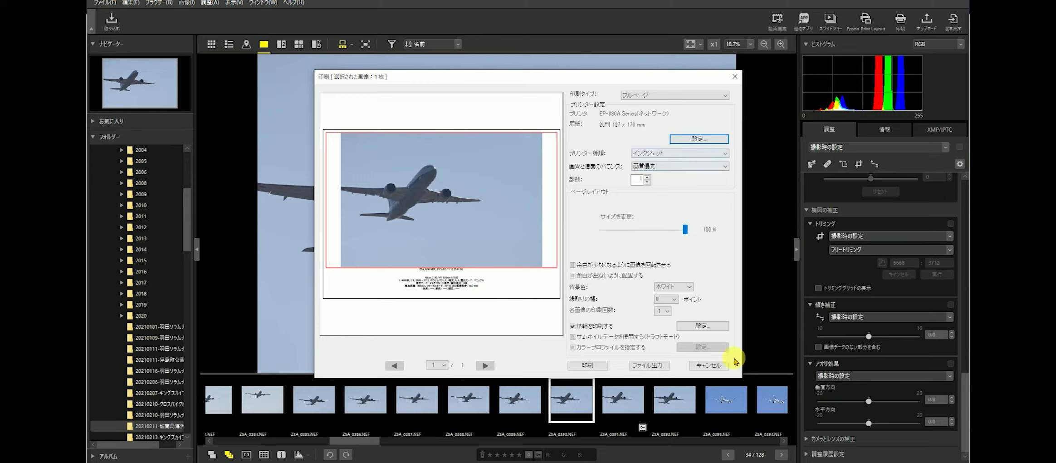
click(712, 367)
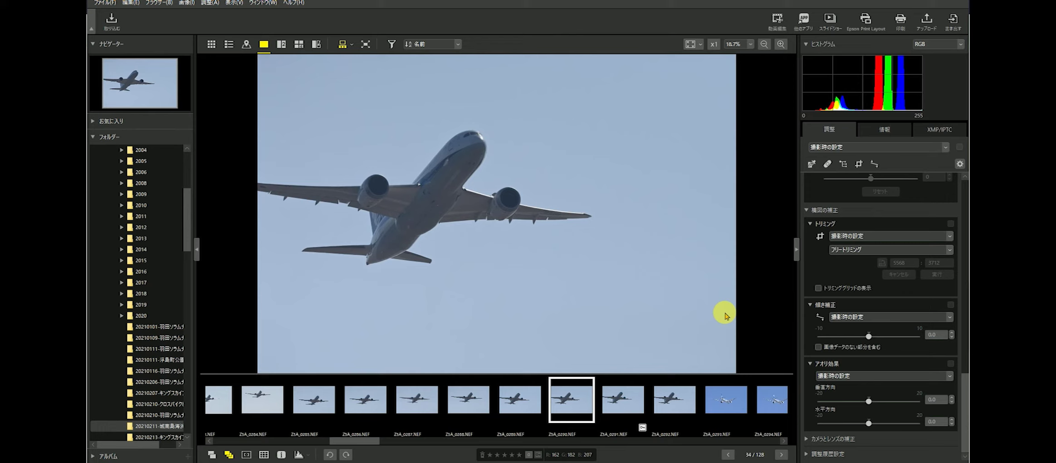
- Open the export settings, try a specified folder as the destination and set it back to the original file's folder
click(944, 22)
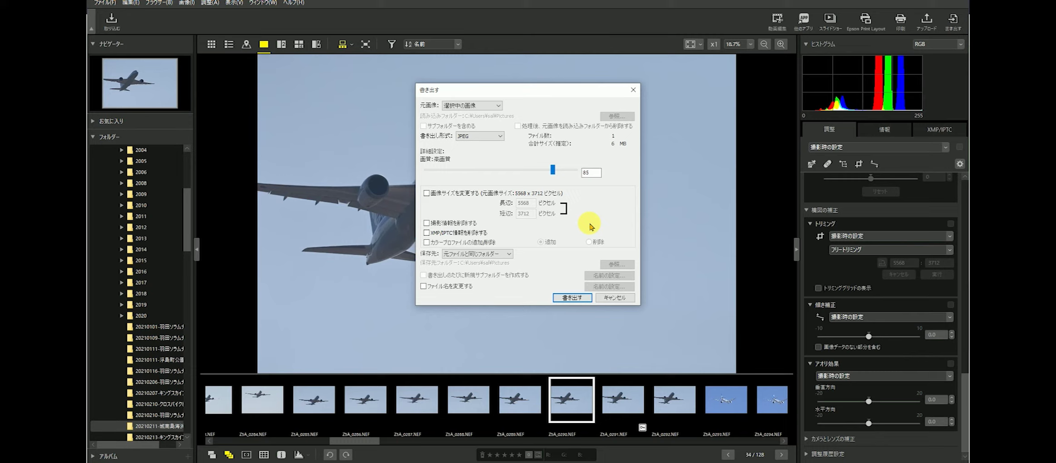
click(505, 254)
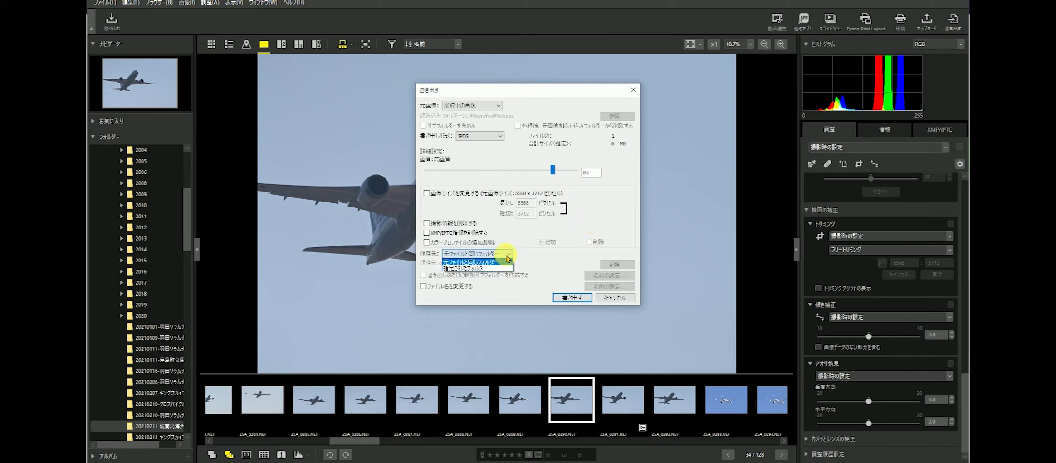
click(497, 269)
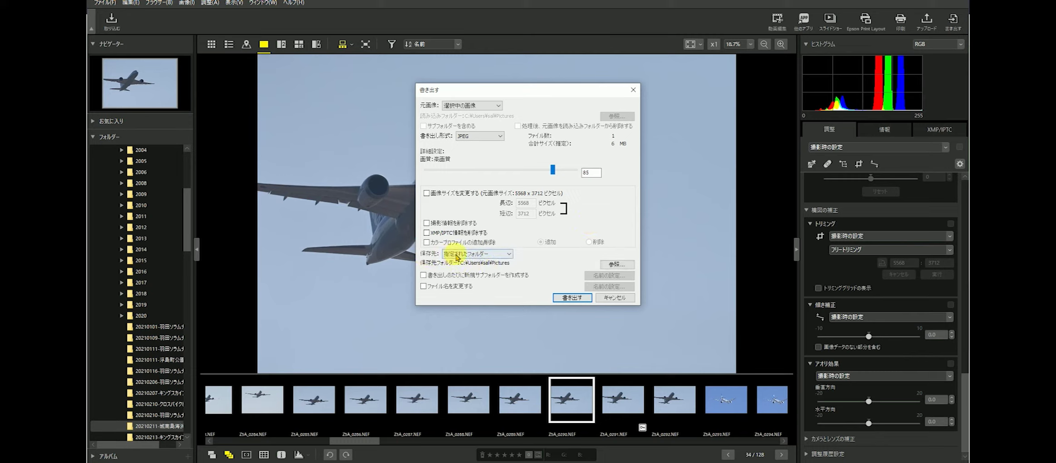
click(495, 255)
click(485, 263)
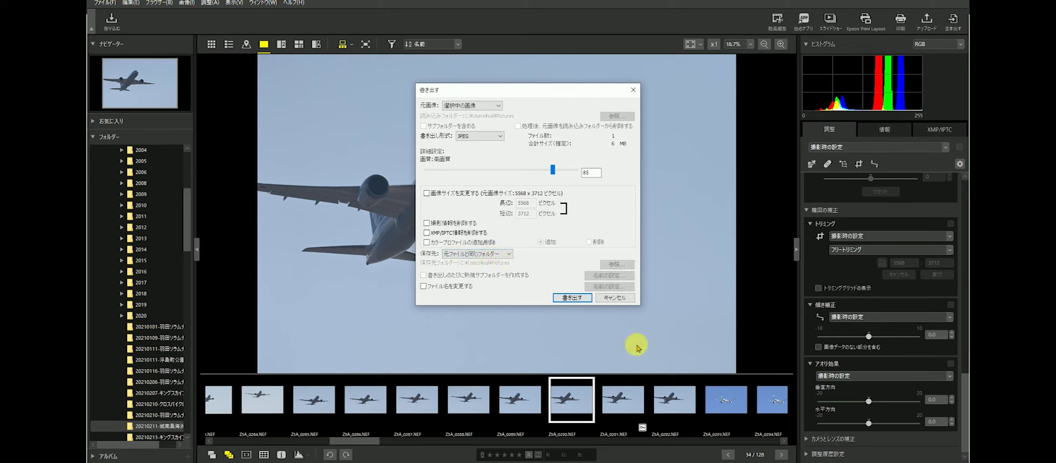
- Switch the export destination to the specified folder and back to the original file's folder, and close the export settings without exporting
click(505, 254)
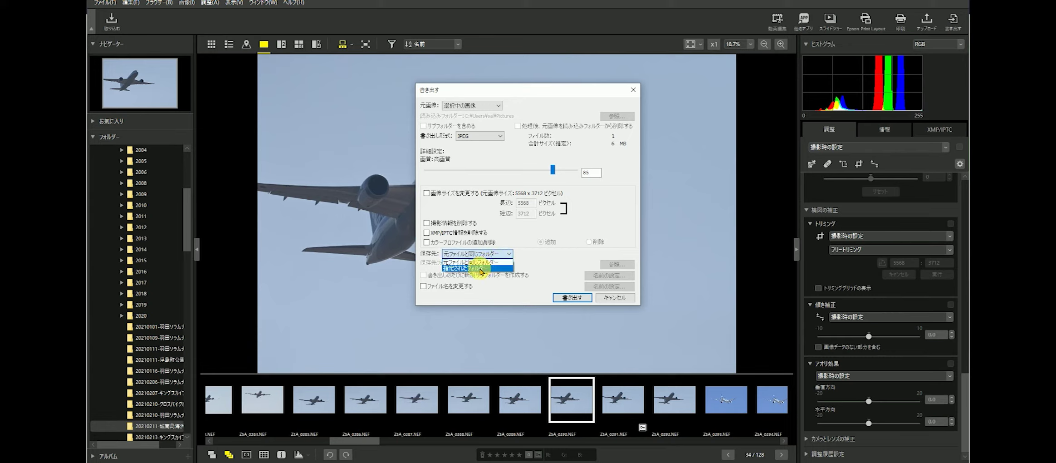
click(481, 271)
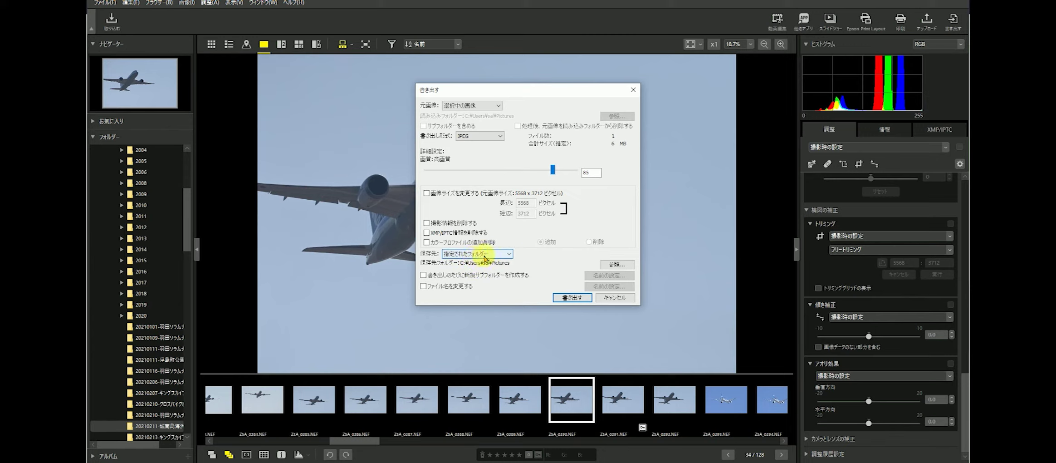
click(500, 253)
click(497, 263)
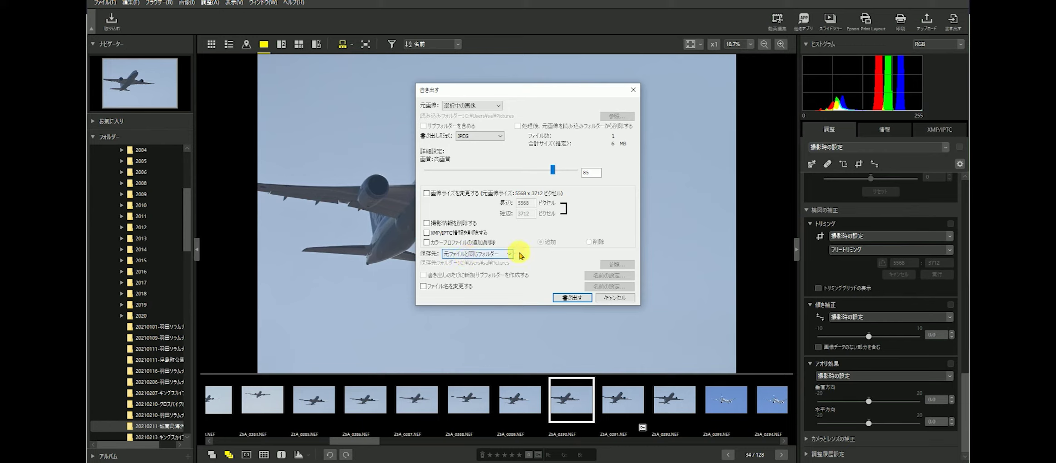
click(608, 299)
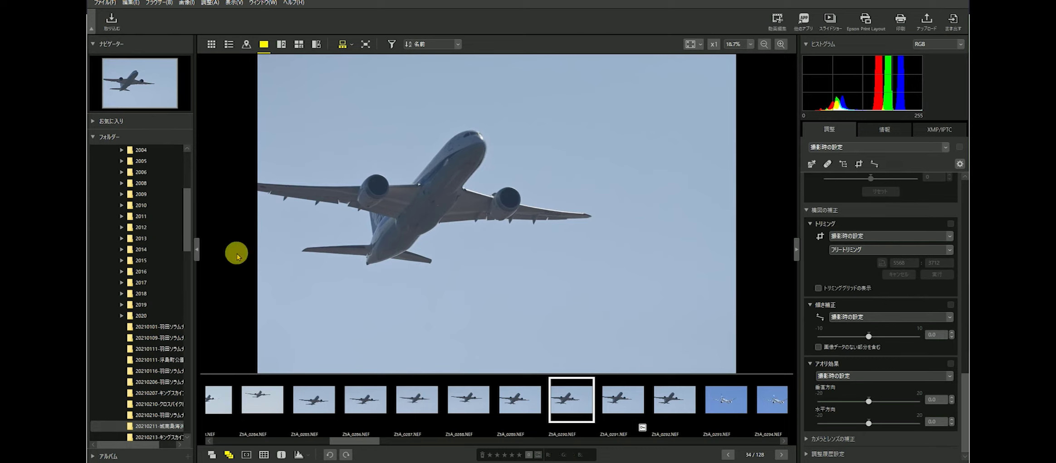
- Hide both side panels to enlarge the viewing area and browse forward through the airplane photos to ZSA_0303.NEF
click(194, 250)
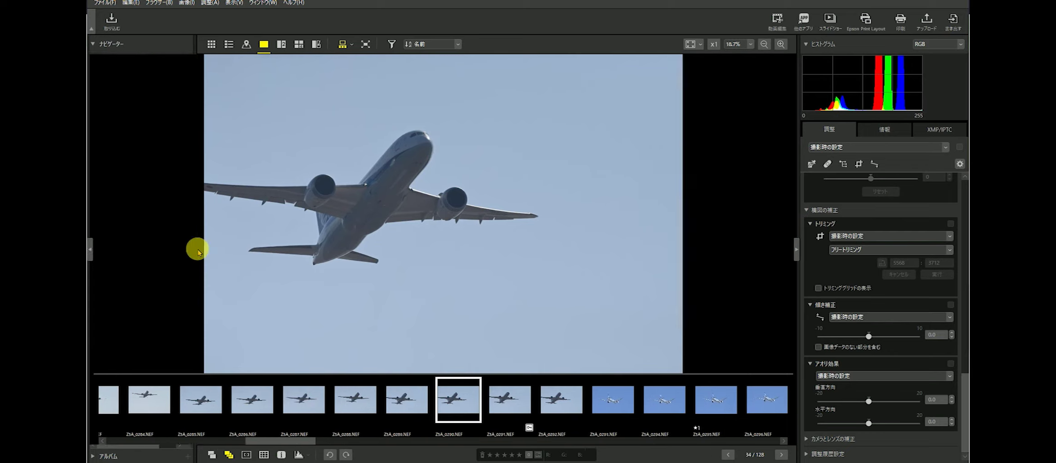
click(799, 249)
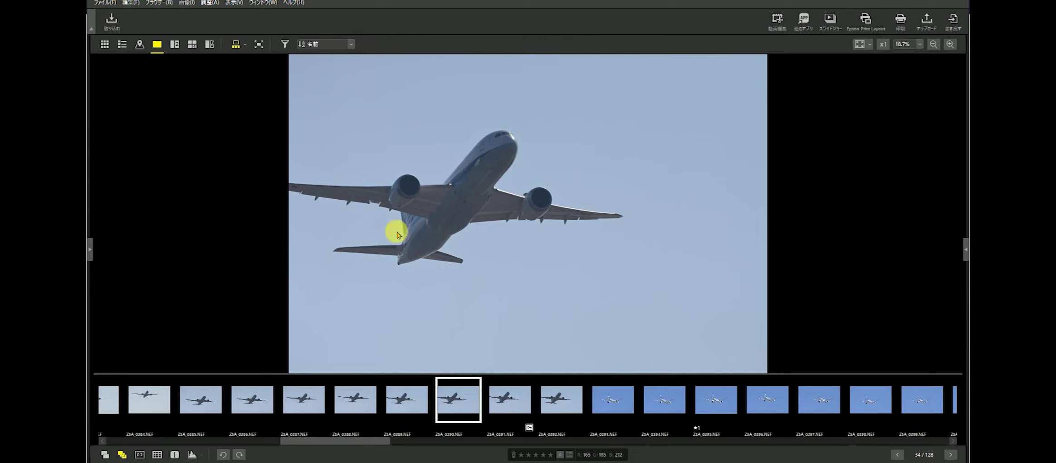
click(716, 397)
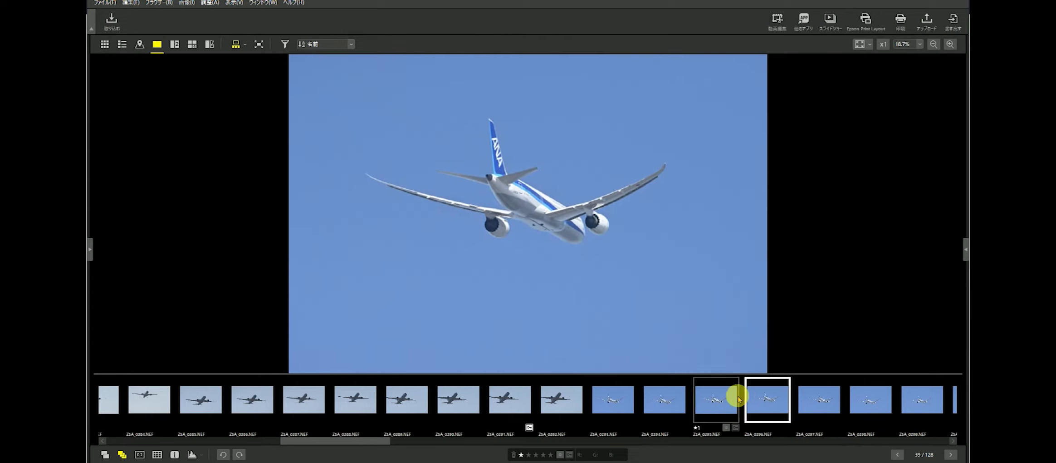
click(772, 397)
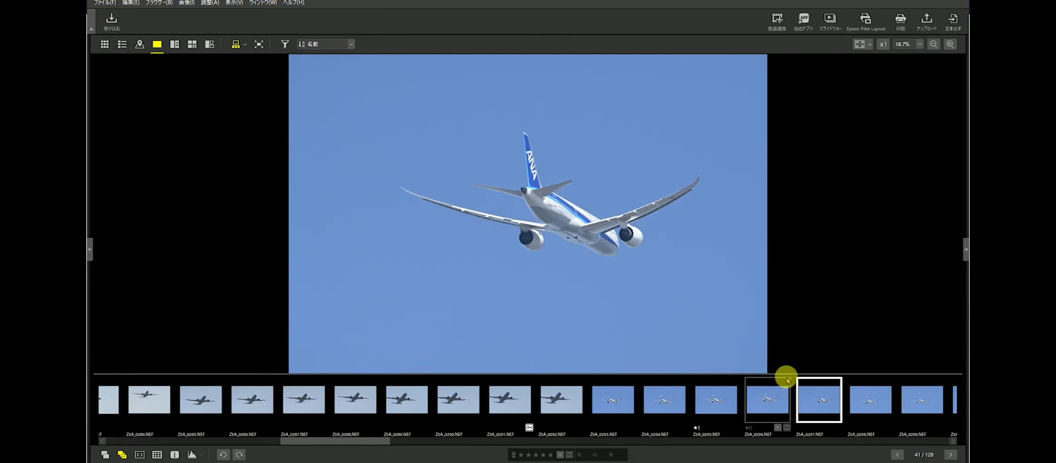
key(Right)
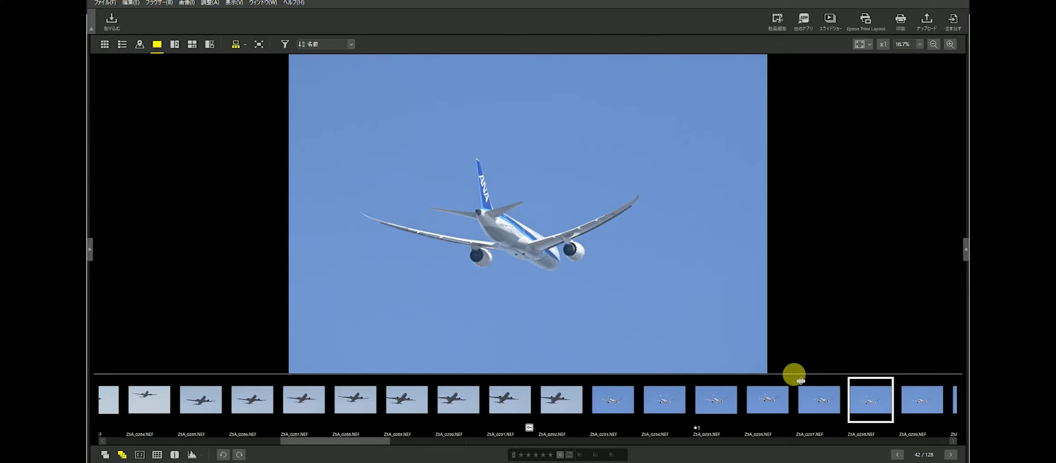
key(Right)
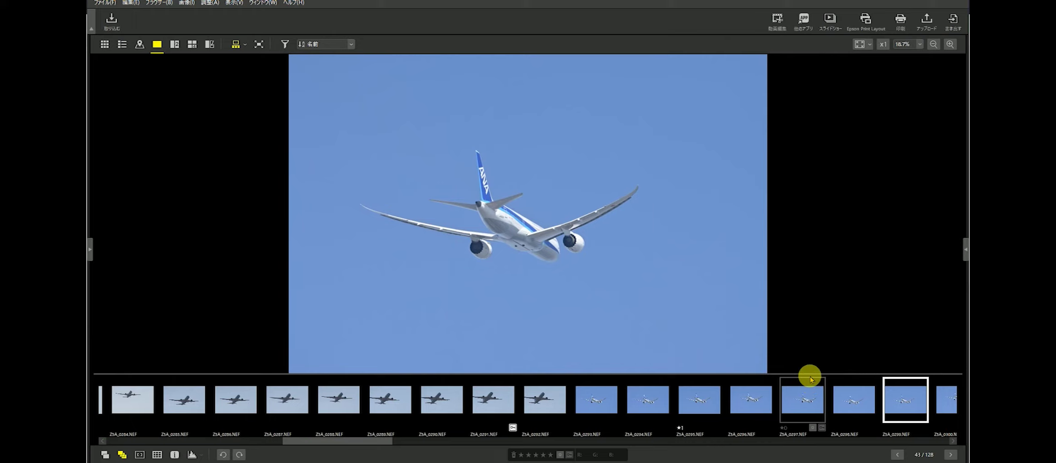
key(Right)
key(Right)
key(Right)
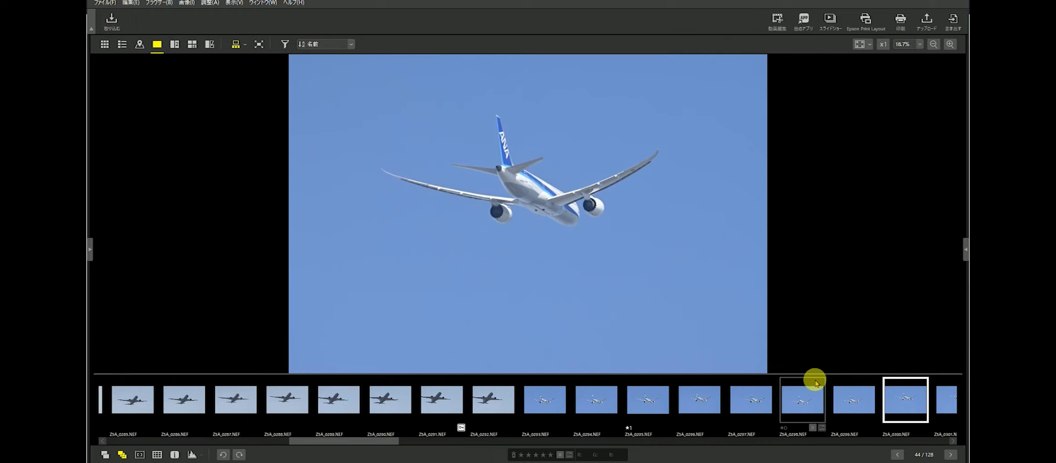
key(Right)
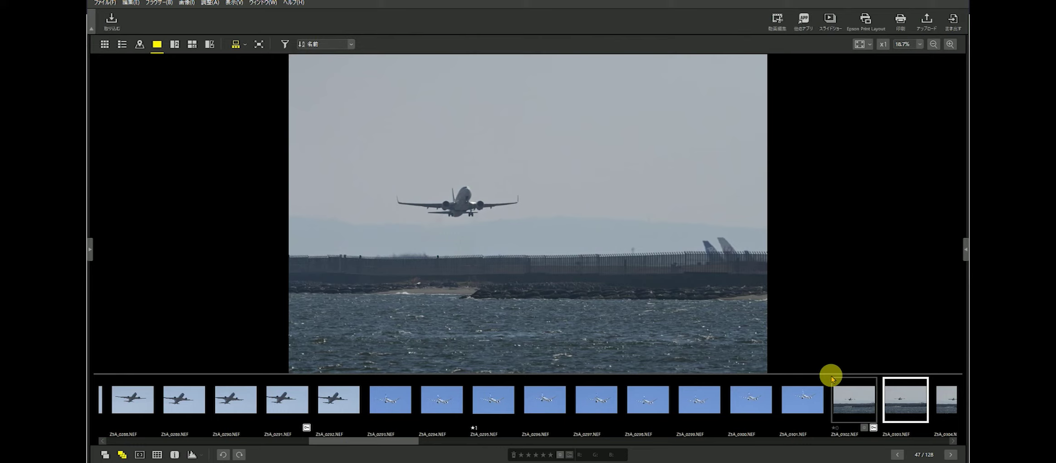
- Restore both side panels and display the file and shooting information of the current photo
click(965, 249)
click(91, 250)
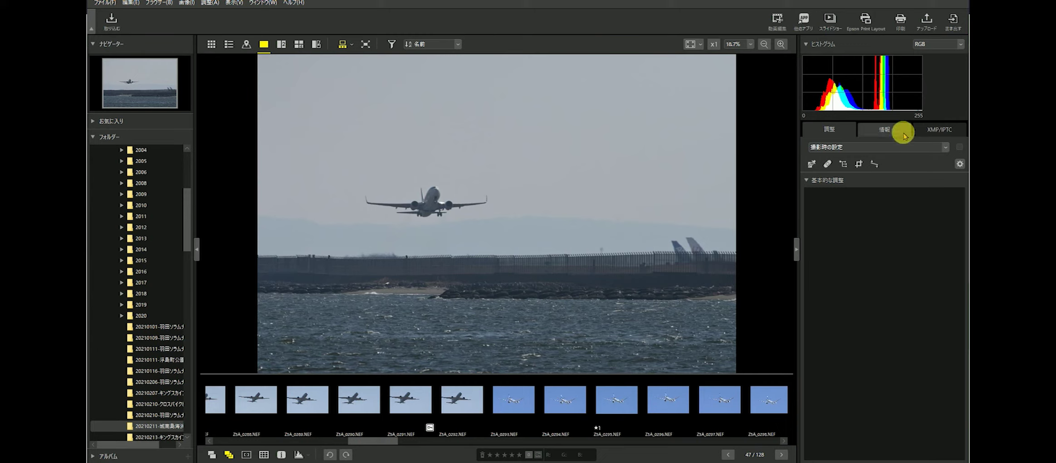
click(883, 130)
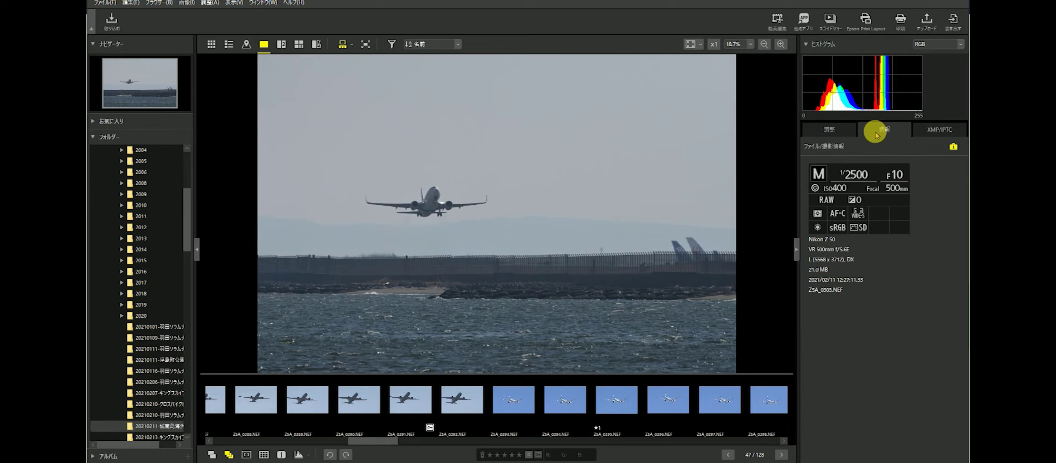